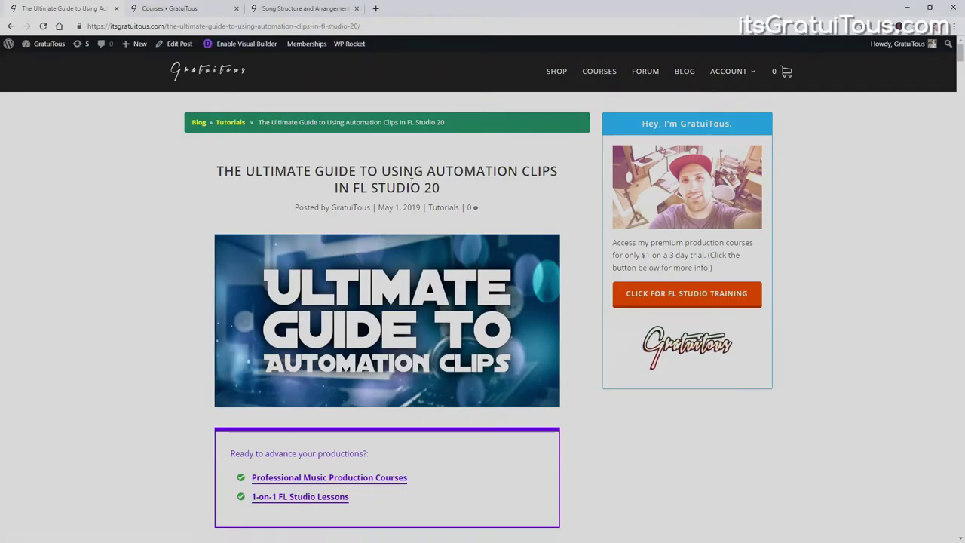
Scroll through the automation-clips article, then switch to the Premium Music Courses page
scroll(243, 189, down, 10)
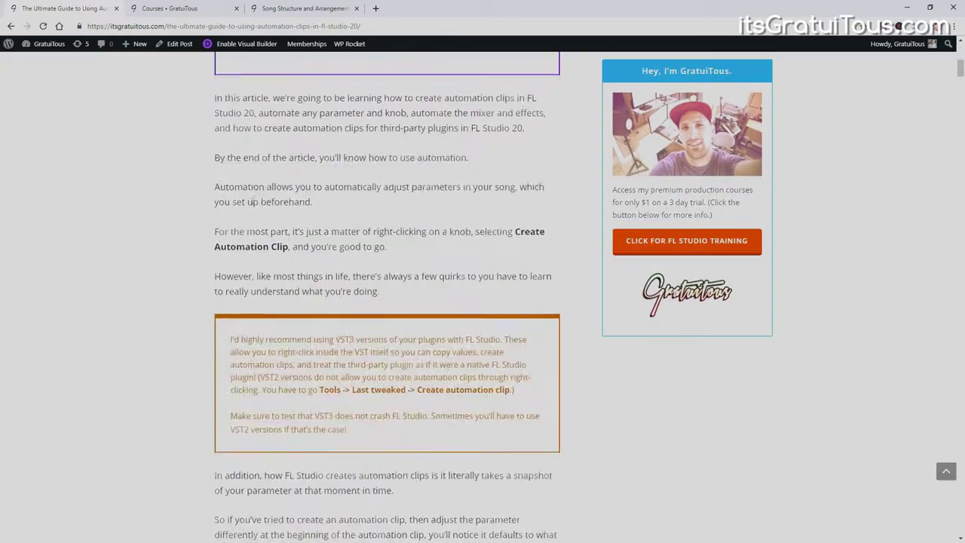
scroll(246, 212, down, 1)
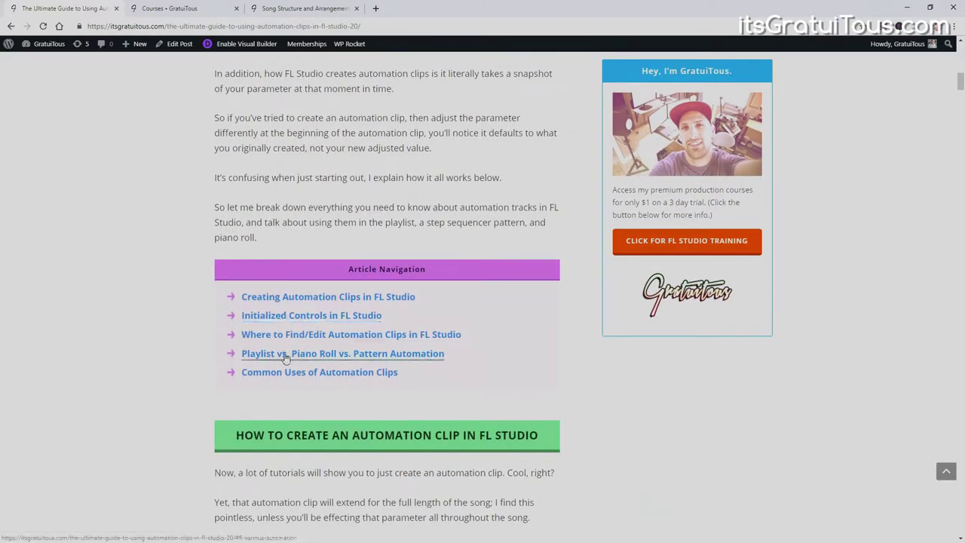
scroll(182, 230, down, 8)
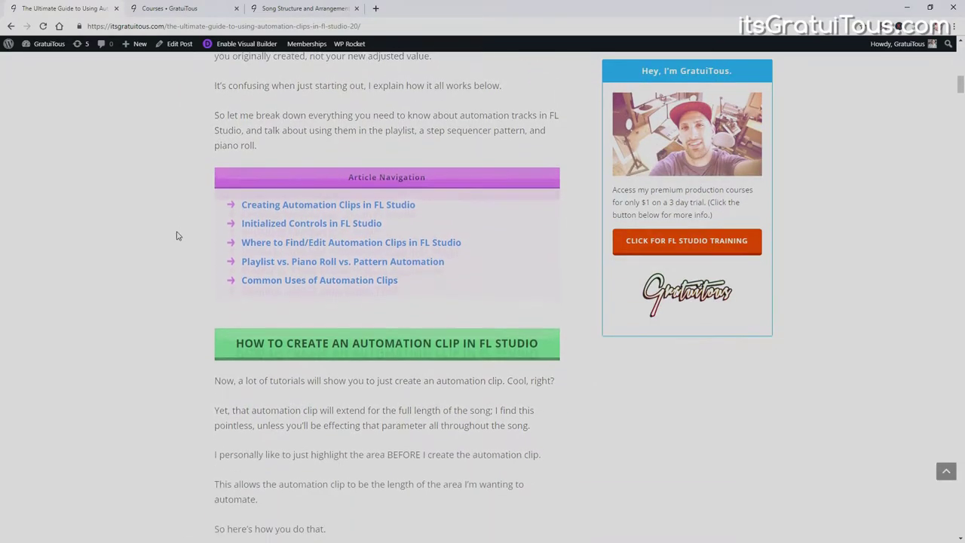
scroll(176, 236, down, 6)
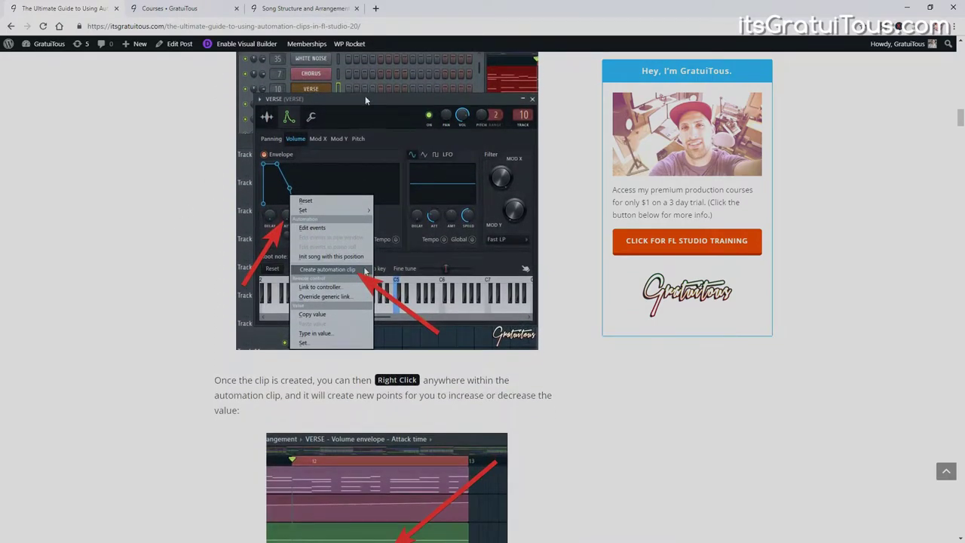
click(187, 11)
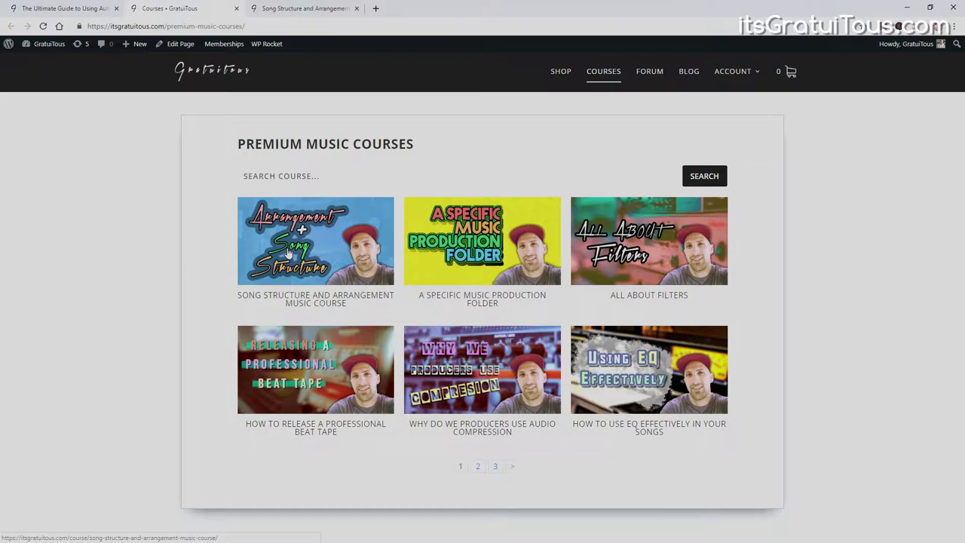
Browse the Song Structure course page's curriculum
key(ctrl+Tab)
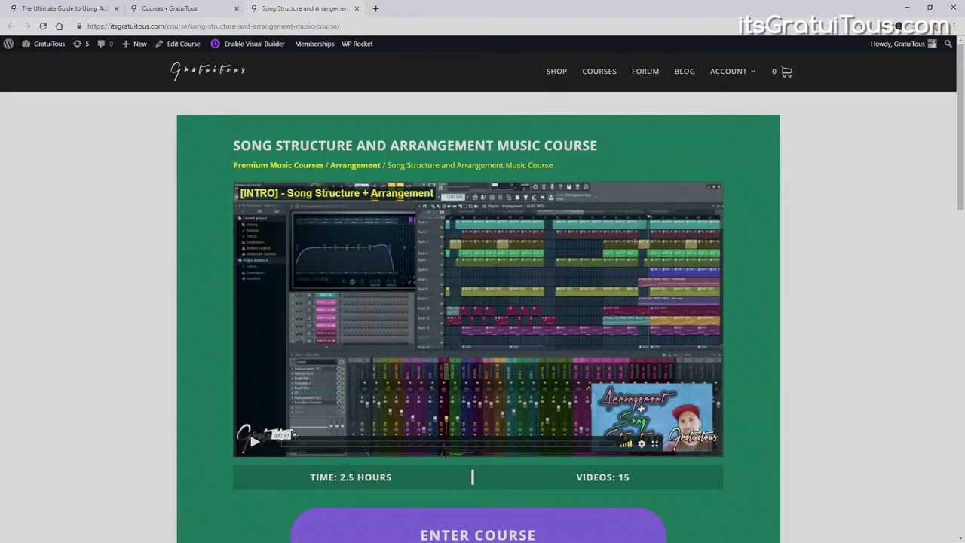
scroll(254, 494, down, 10)
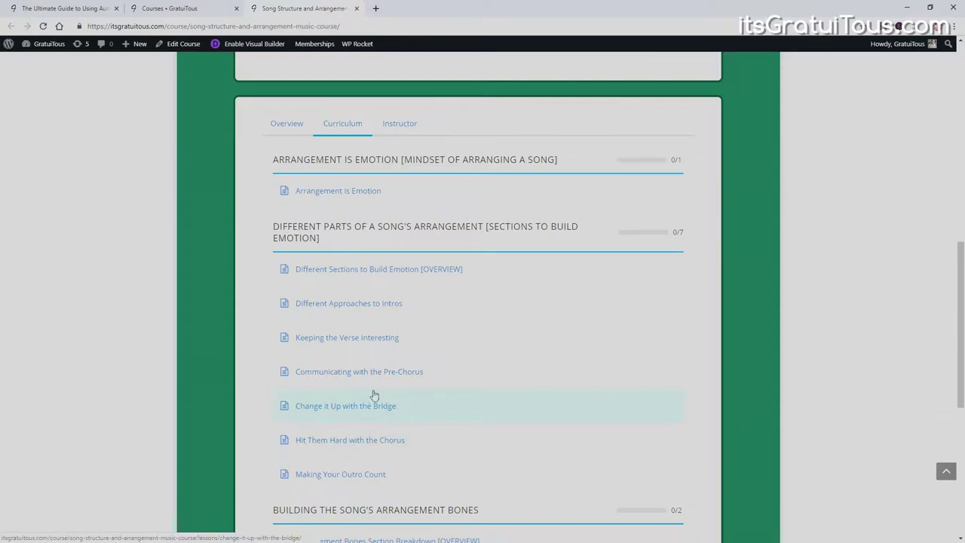
scroll(255, 428, down, 3)
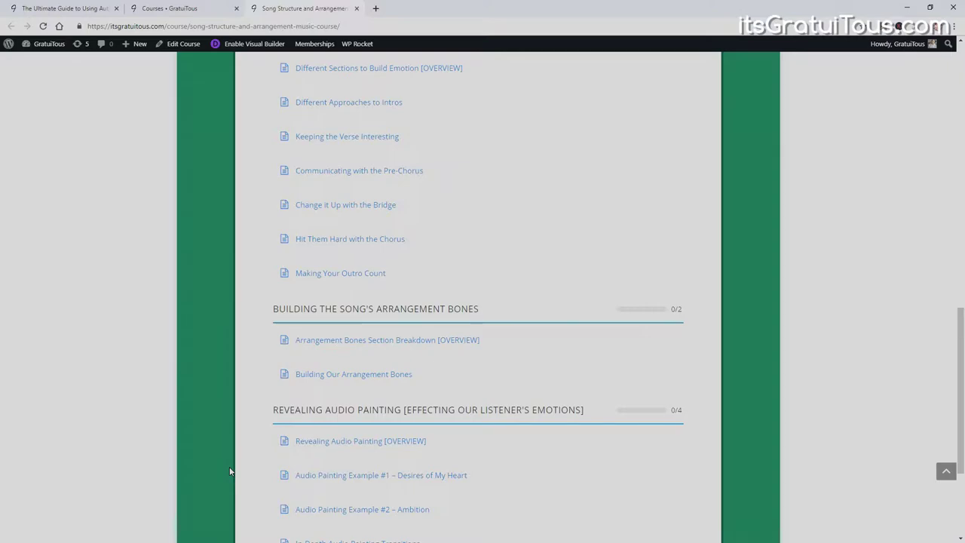
scroll(230, 467, up, 6)
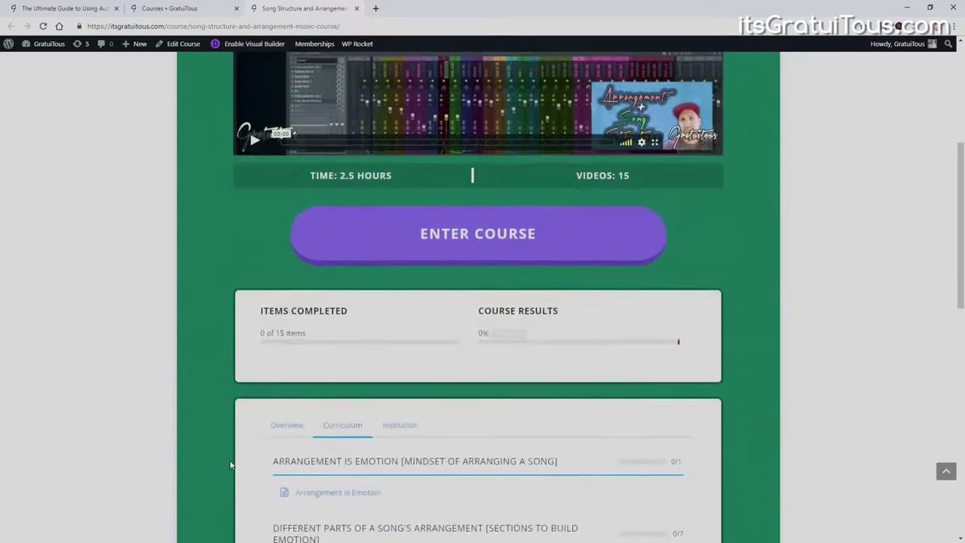
scroll(230, 464, up, 4)
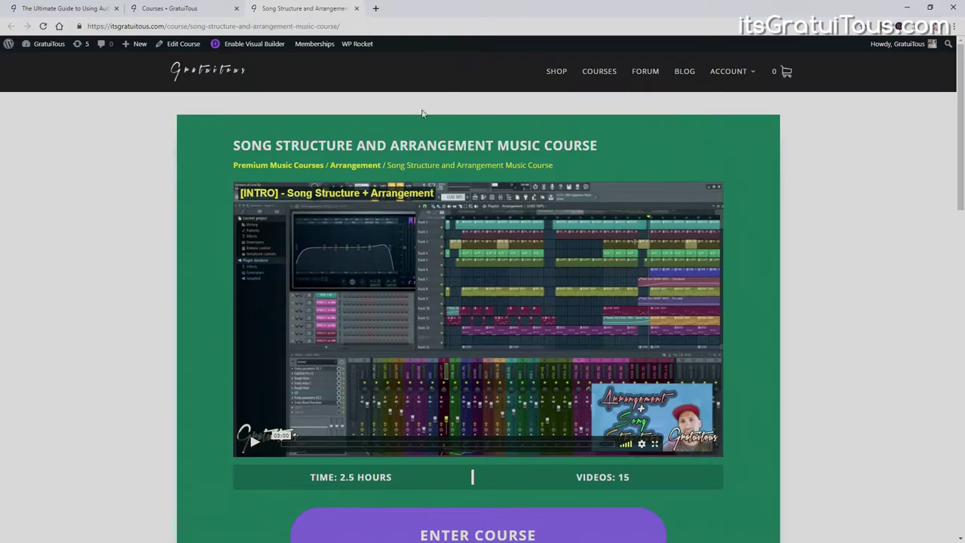
Return to the Ultimate Guide automation article via the Courses tab, then minimize the browser
click(173, 8)
click(106, 9)
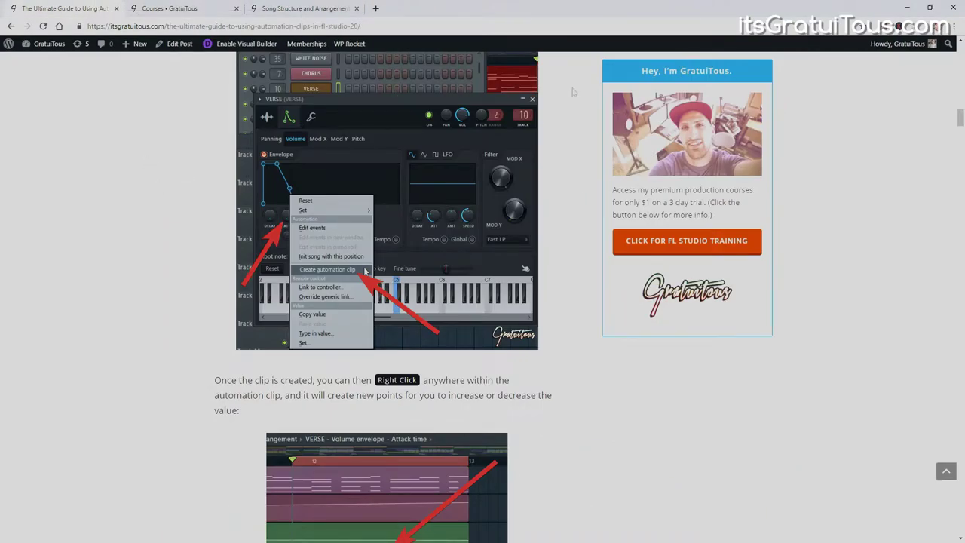
click(906, 5)
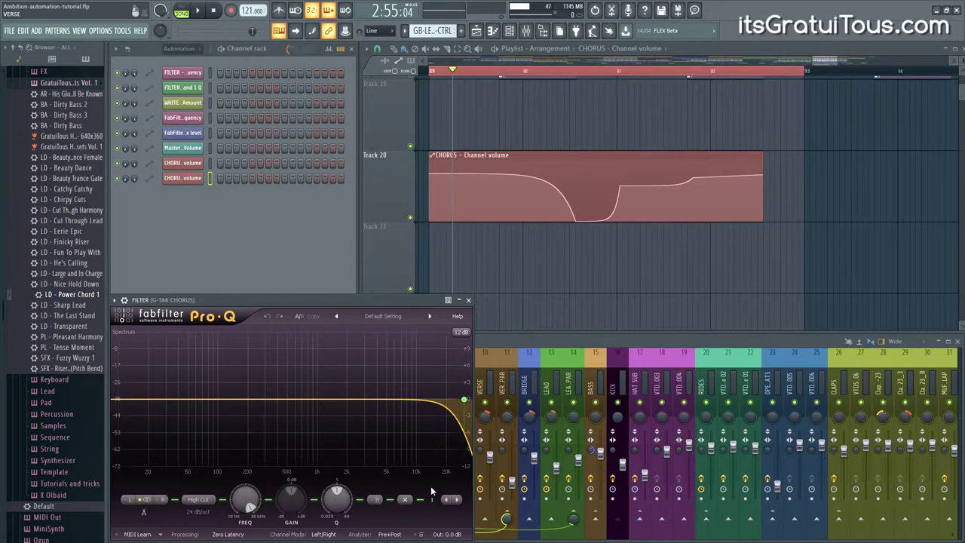
Raise the Pro-Q band's Q so the curve peaks just before the high cut
right_click(341, 501)
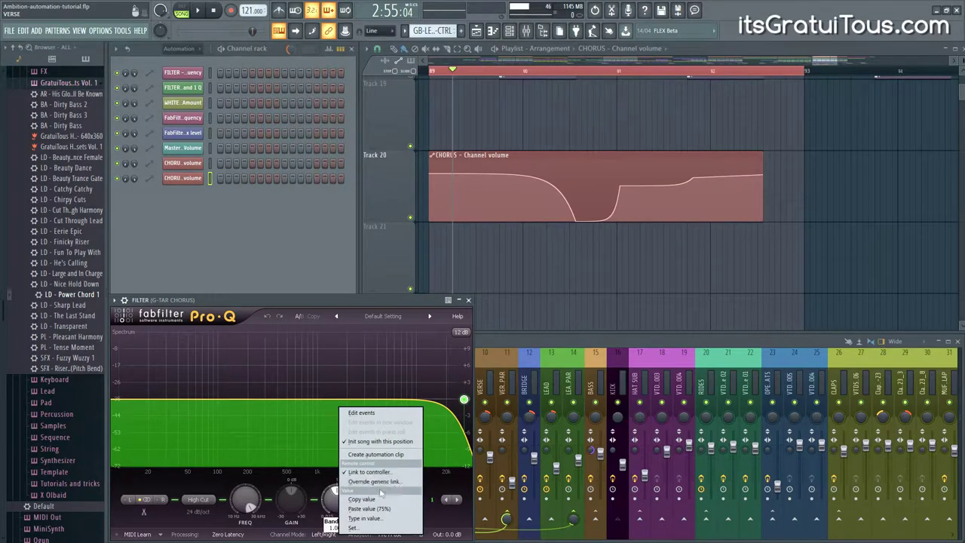
click(344, 302)
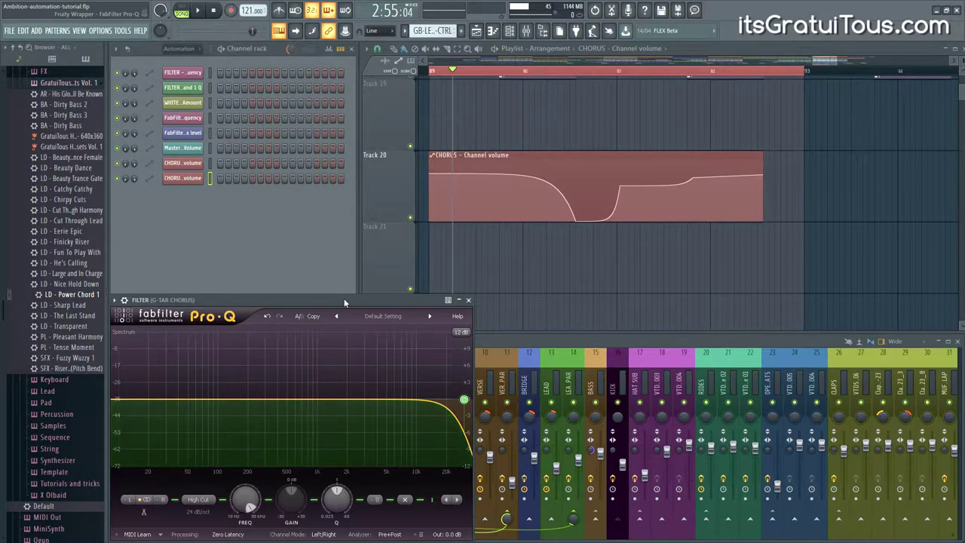
mouse_move(337, 509)
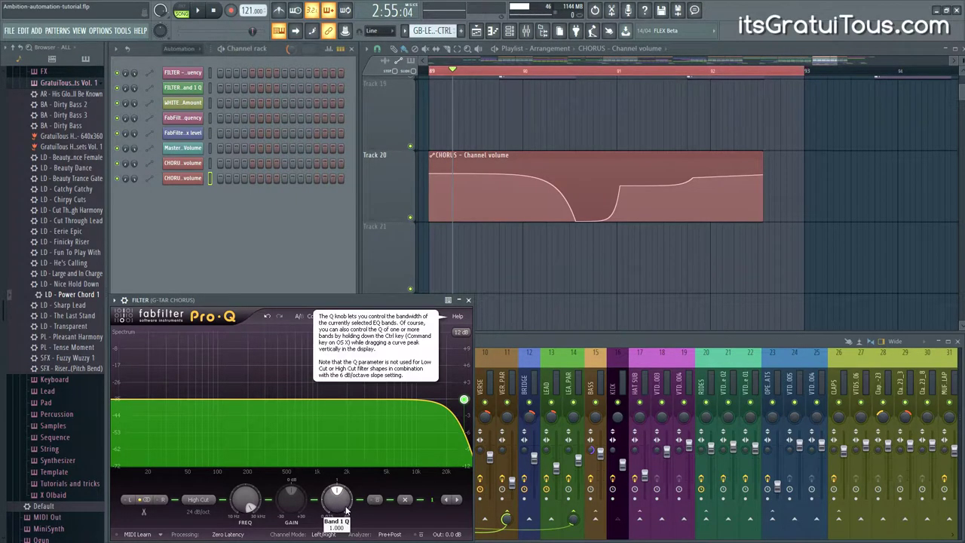
drag(346, 511, 346, 502)
Create an automation clip for the last tweaked Q parameter
click(121, 30)
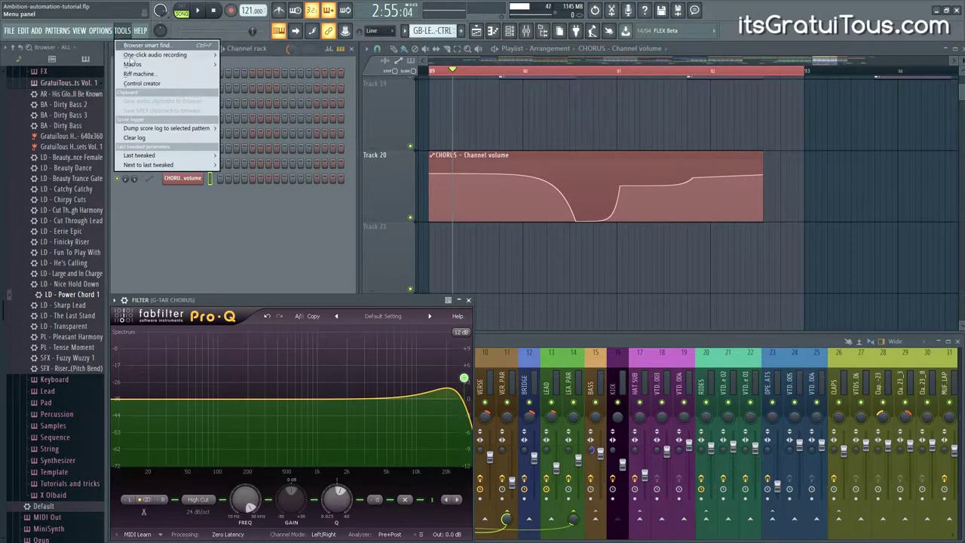
mouse_move(173, 156)
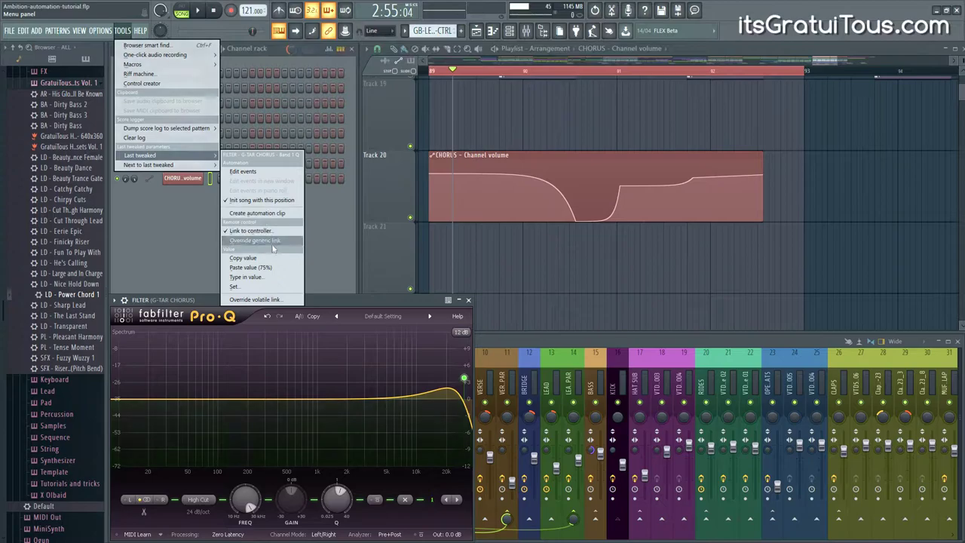
click(293, 214)
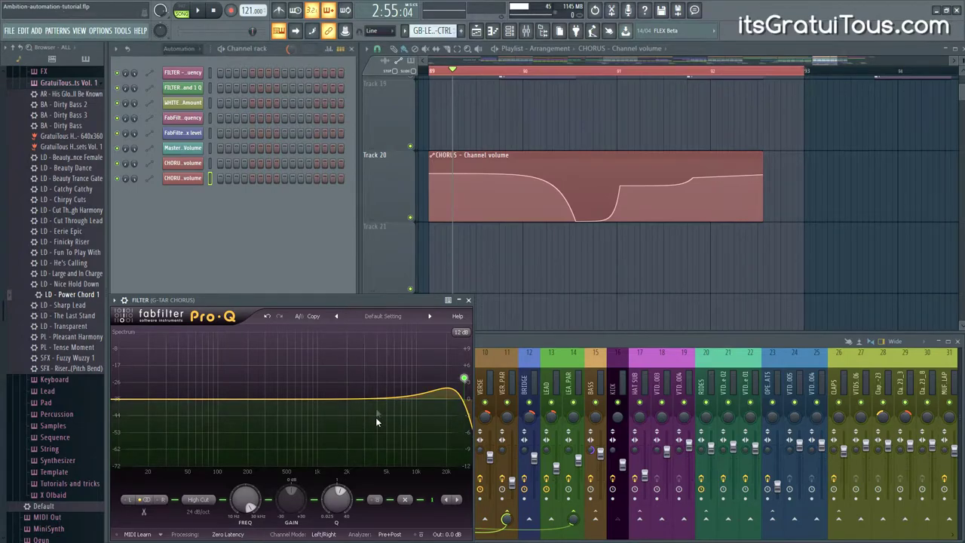
right_click(347, 498)
Copy the Q value and move the playhead past bar 4 to view the whole song
click(371, 498)
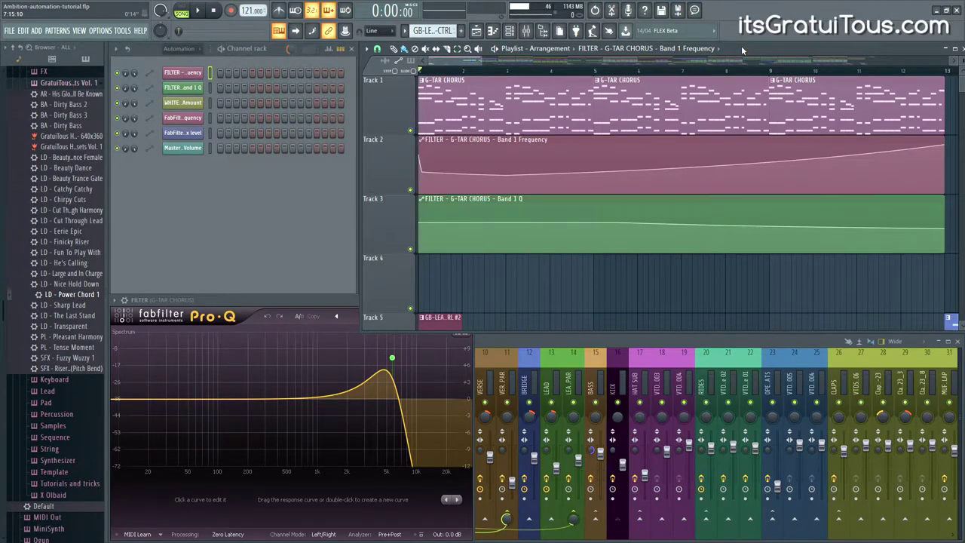
mouse_move(475, 167)
drag(424, 75, 554, 82)
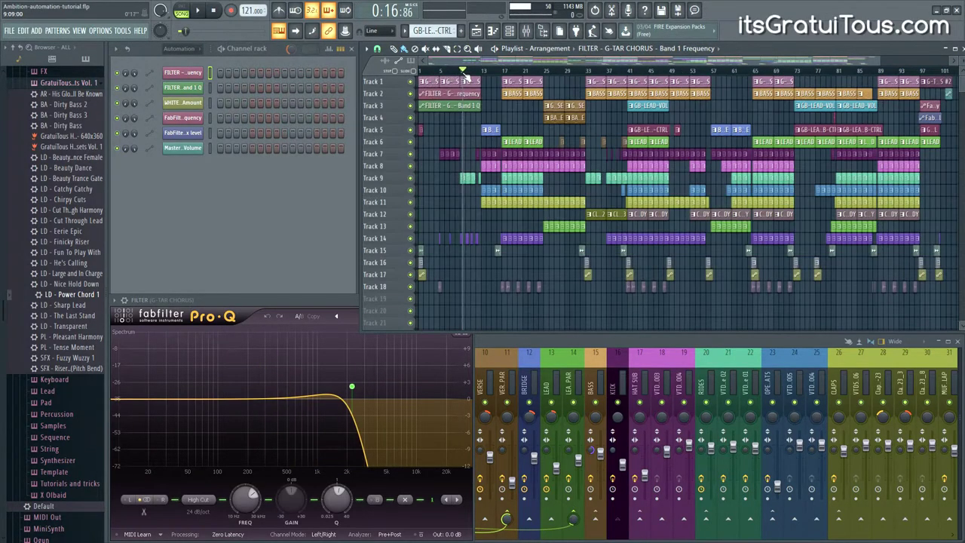
drag(461, 78, 466, 77)
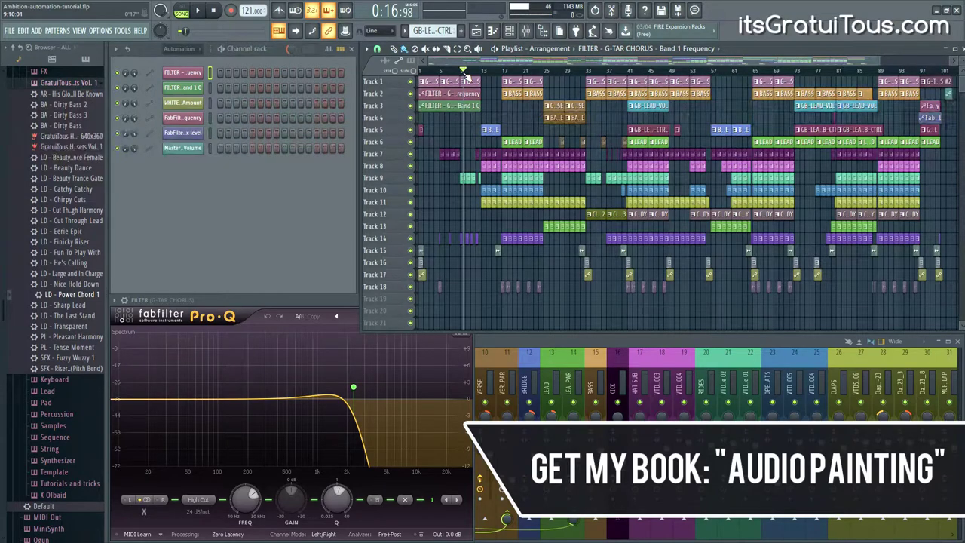
click(322, 218)
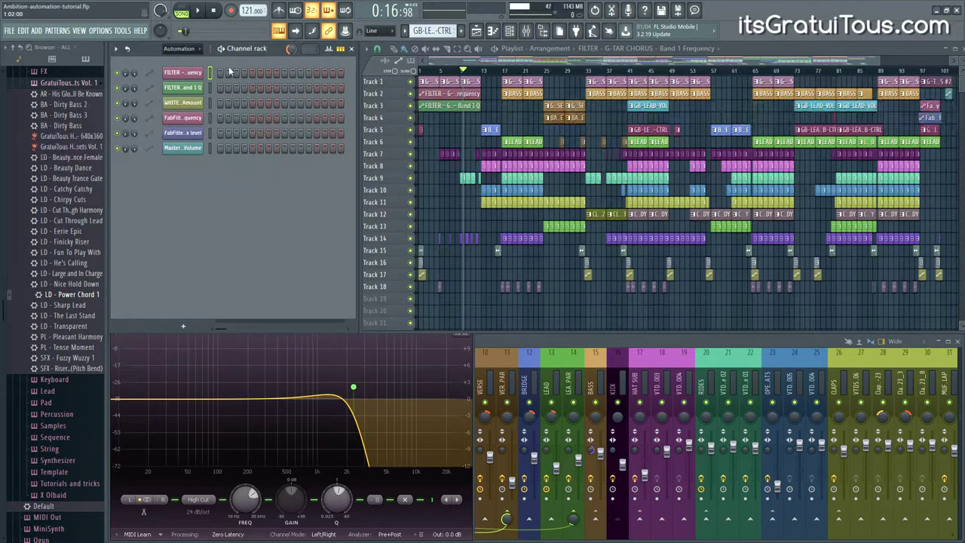
Filter the channel rack to the Unsorted group and select the CHORUS channel
click(330, 49)
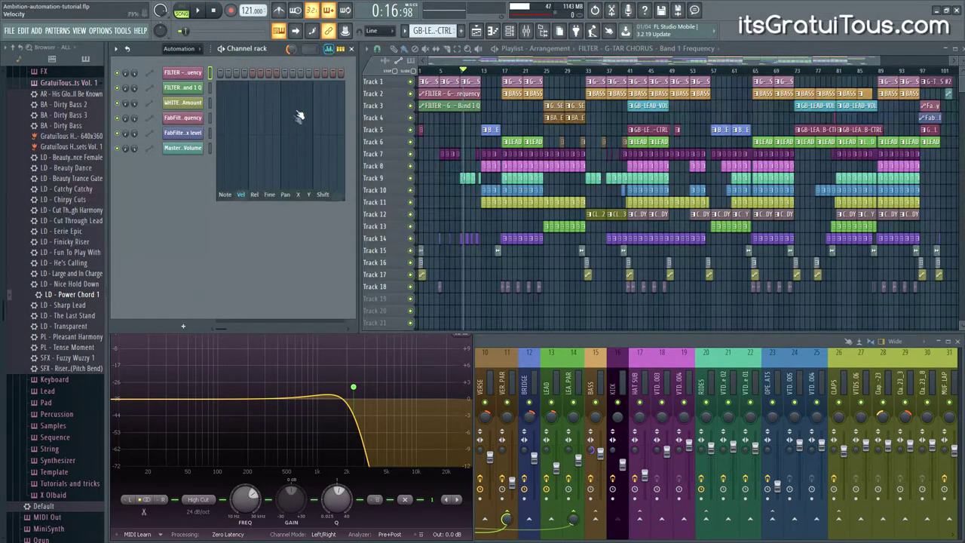
key(ctrl+k)
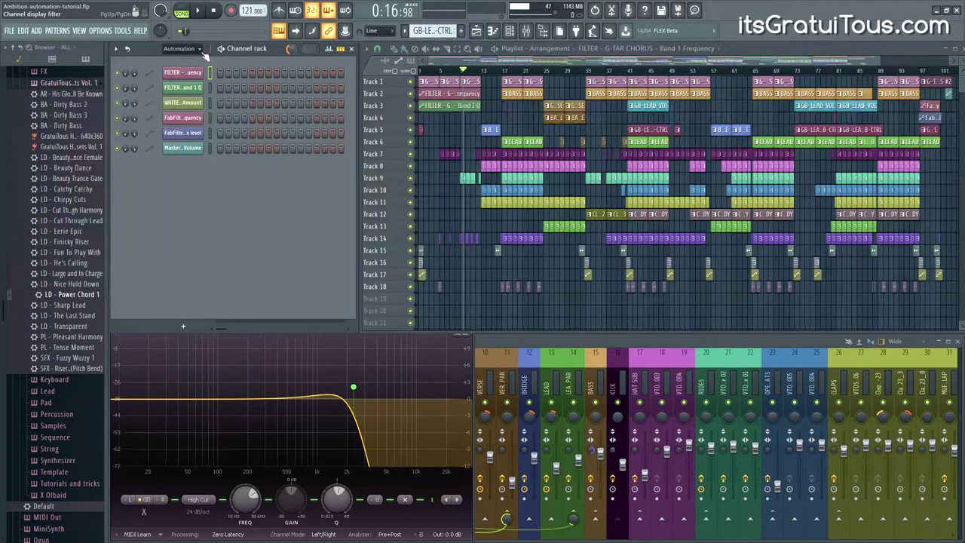
click(199, 49)
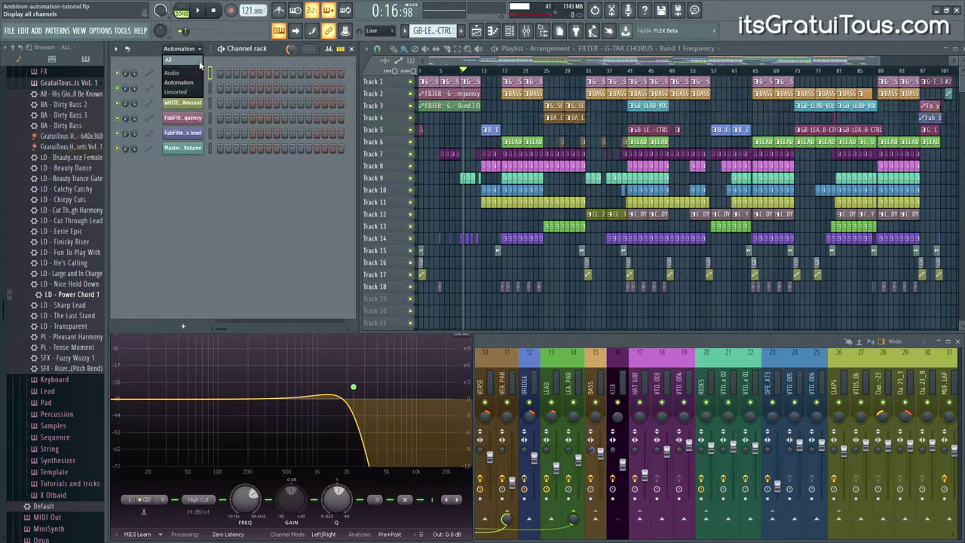
click(198, 92)
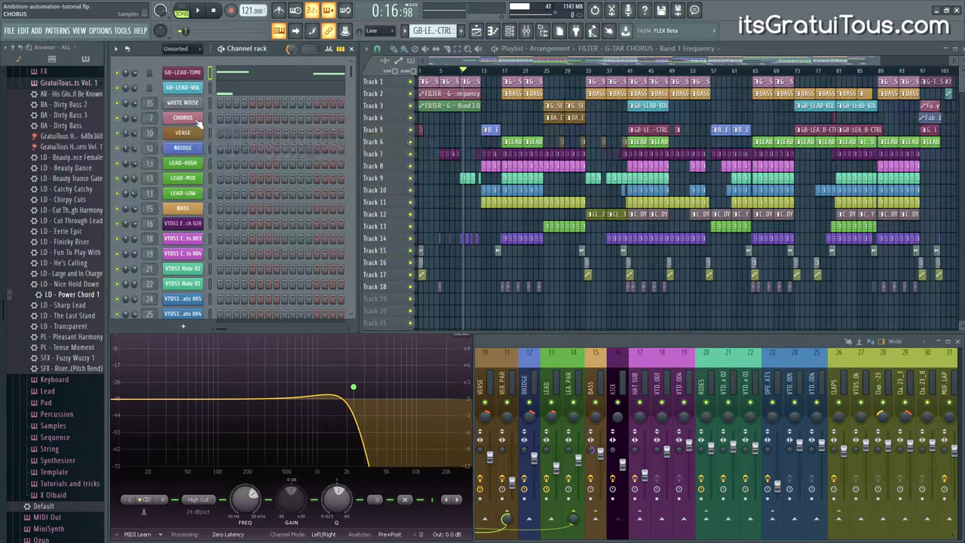
click(212, 119)
scroll(865, 251, up, 2)
scroll(866, 251, up, 4)
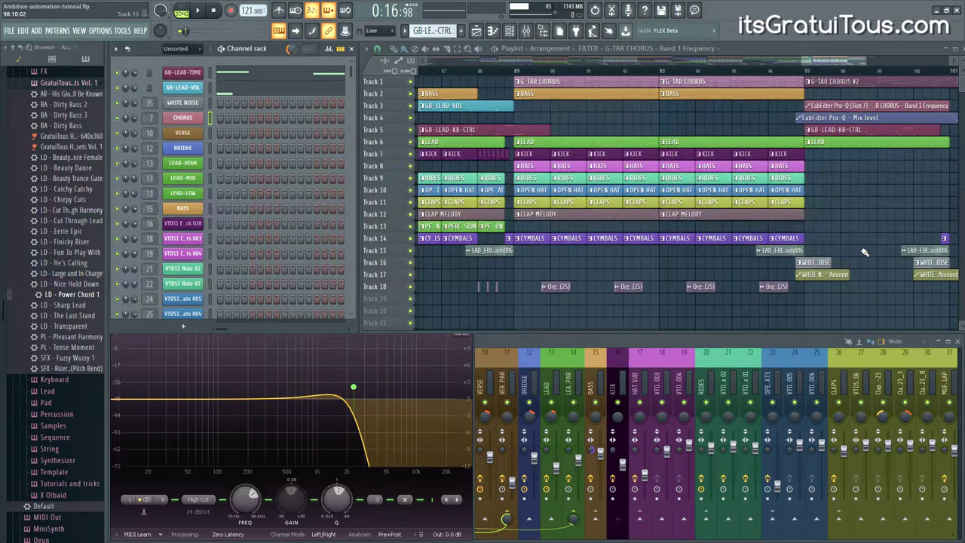
right_click(137, 118)
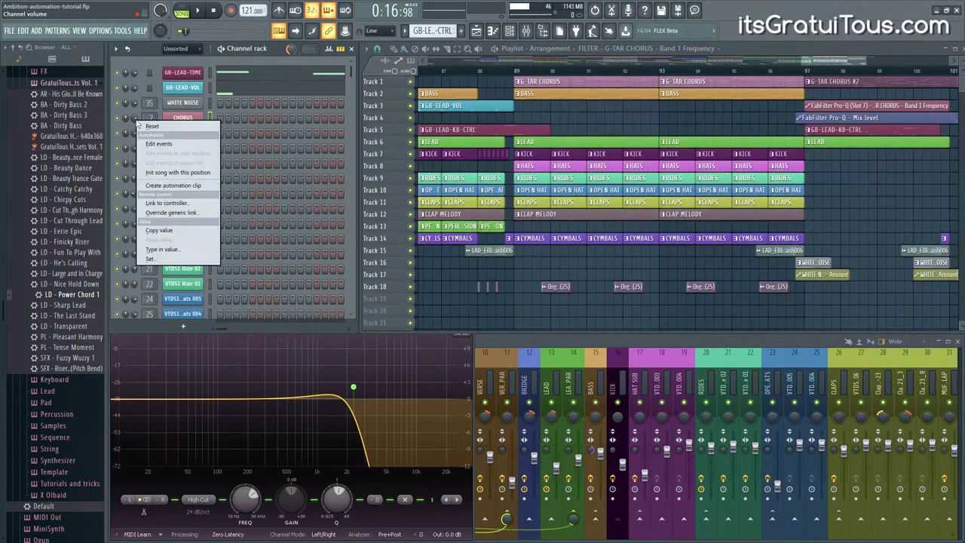
Create a trial CHORUS volume automation clip, then delete it
click(199, 187)
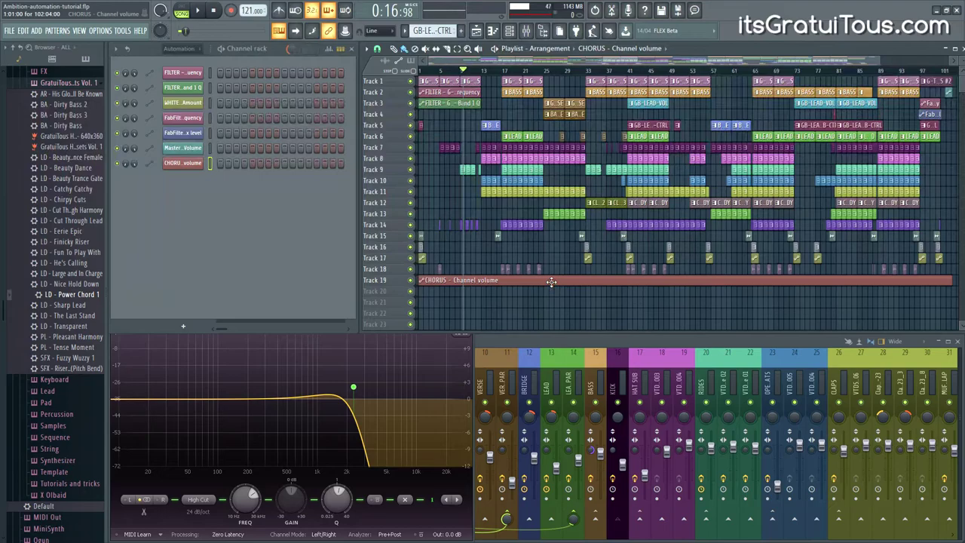
right_click(548, 279)
drag(887, 307, 793, 72)
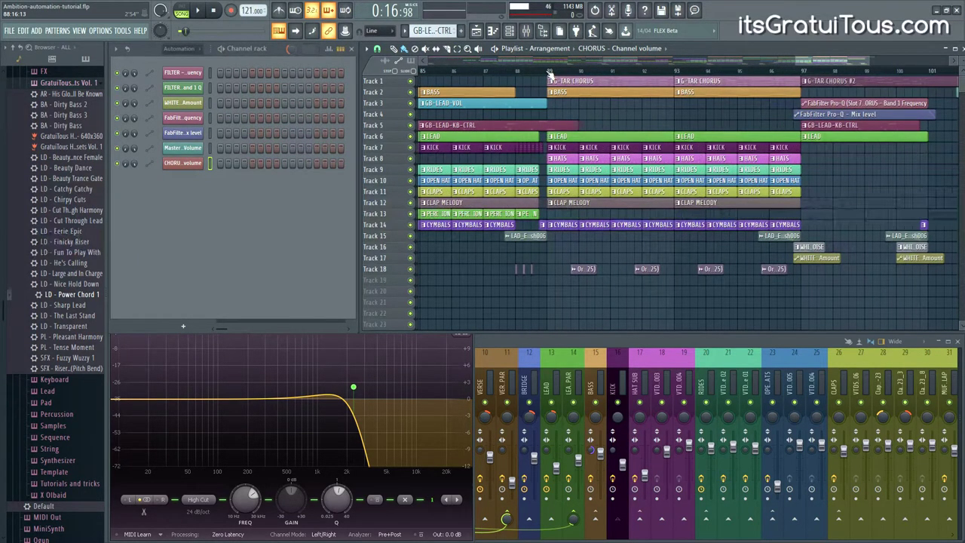
Select bars 89–92 in the playlist ruler and zoom the view to them
mouse_move(550, 73)
mouse_down()
mouse_move(634, 73)
mouse_move(592, 73)
mouse_up()
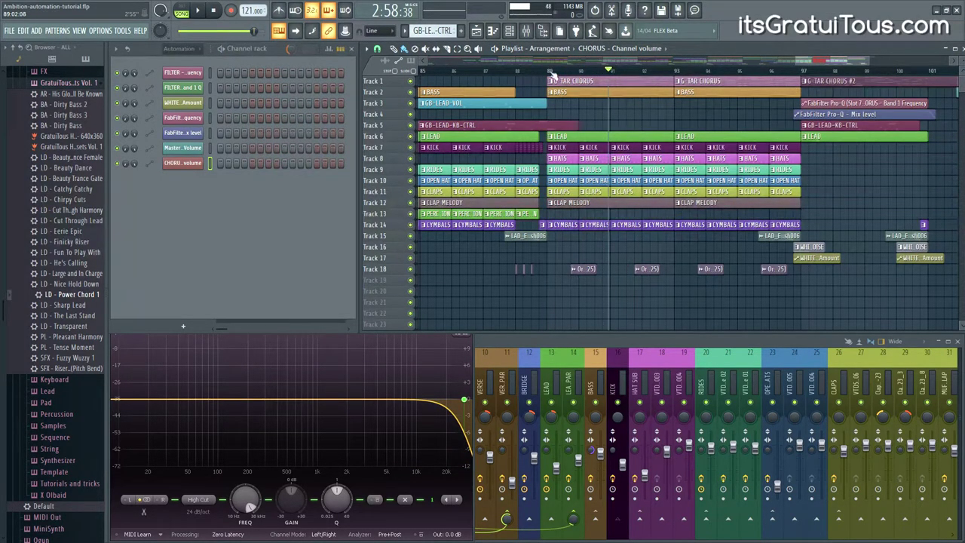
double_click(591, 73)
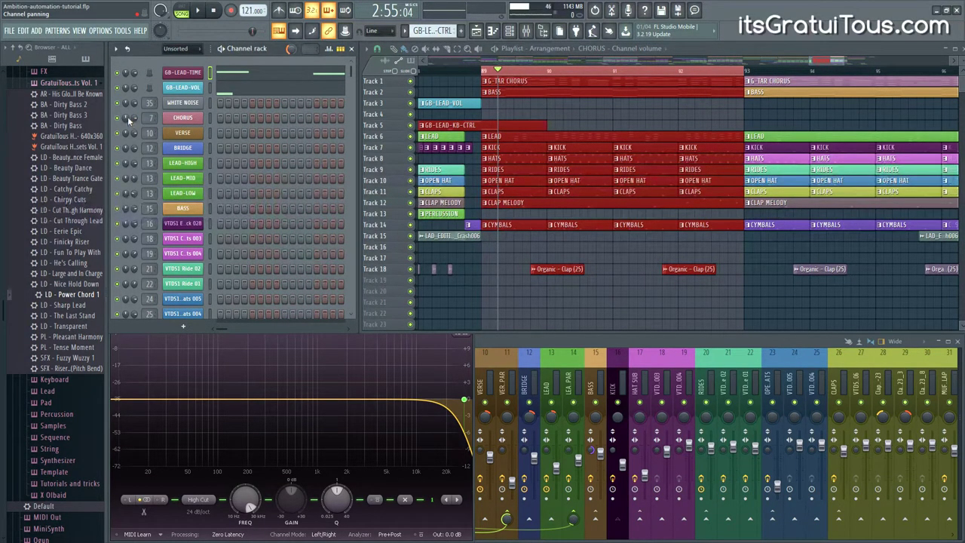
click(183, 118)
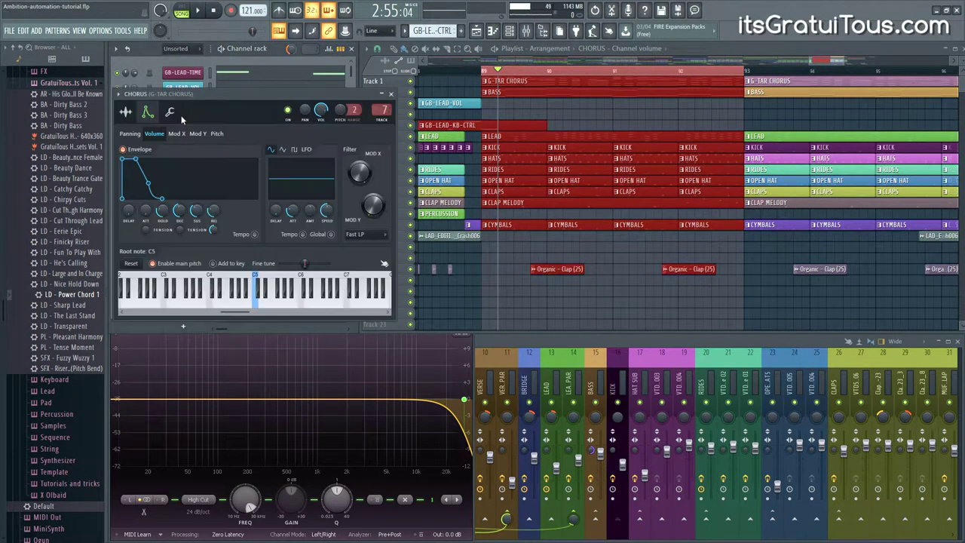
Create a CHORUS channel volume automation clip and move it to Track 20 at bars 89–92
right_click(147, 211)
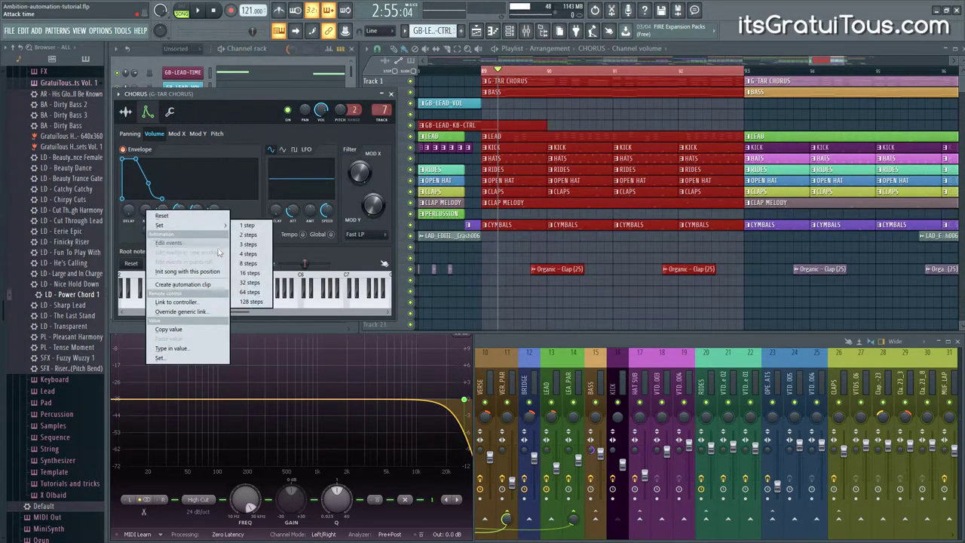
click(206, 111)
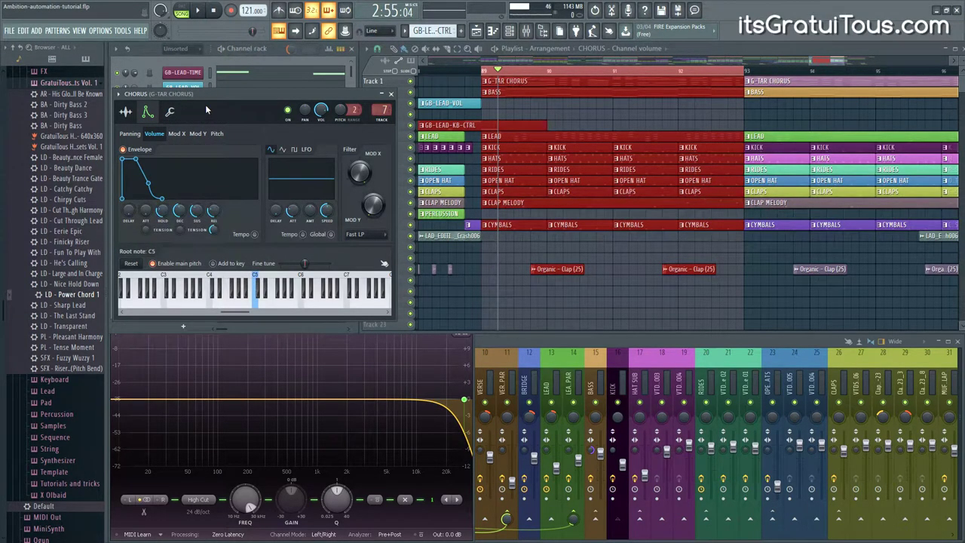
key(Escape)
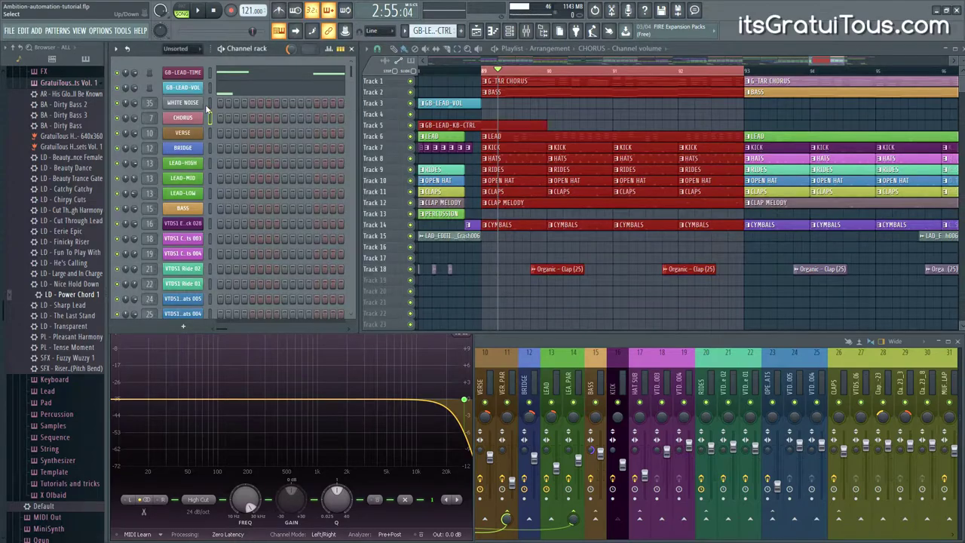
right_click(134, 119)
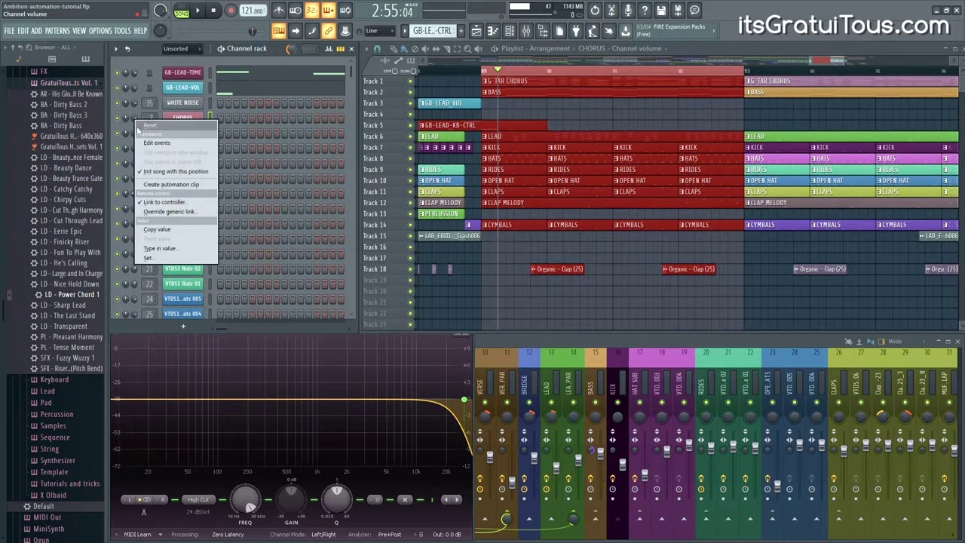
click(172, 185)
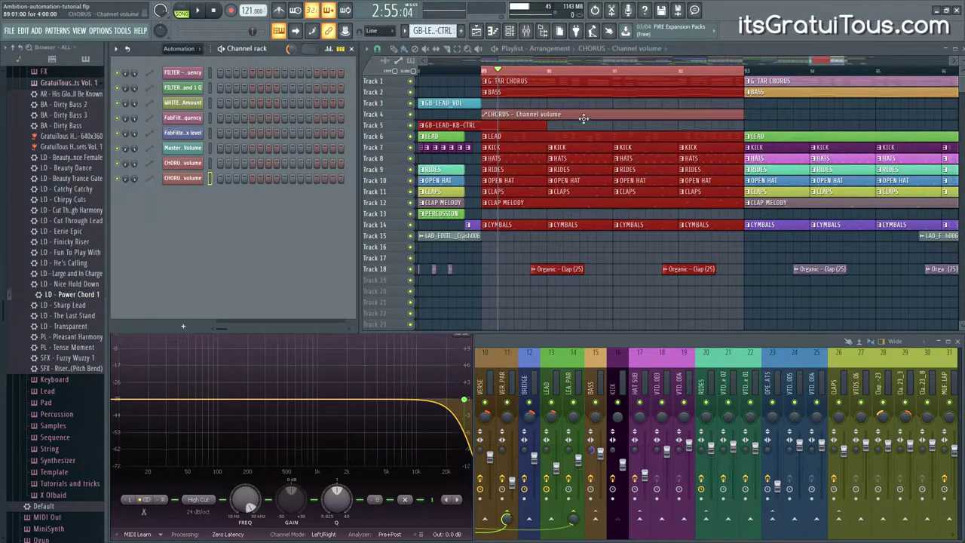
drag(592, 229, 593, 301)
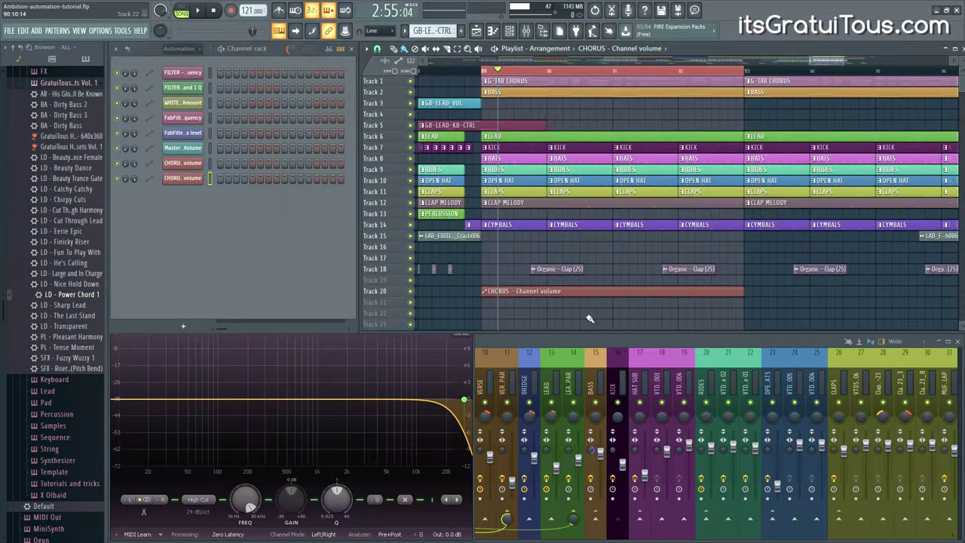
scroll(579, 295, down, 3)
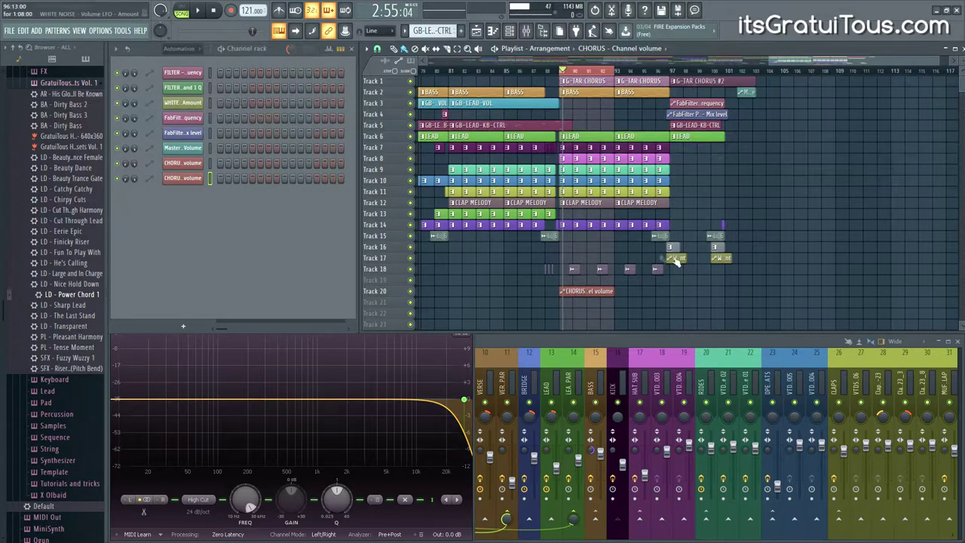
scroll(777, 271, down, 4)
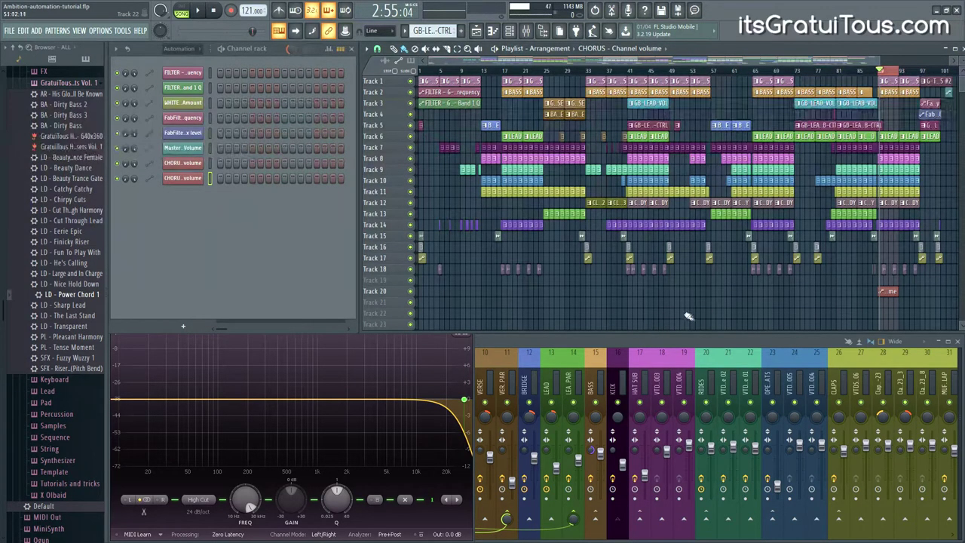
scroll(825, 323, up, 5)
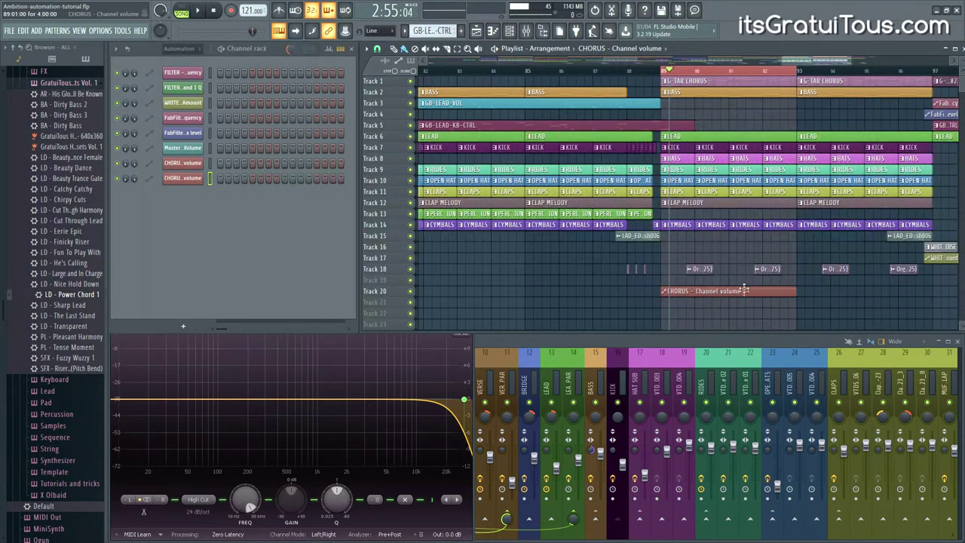
drag(841, 328, 644, 239)
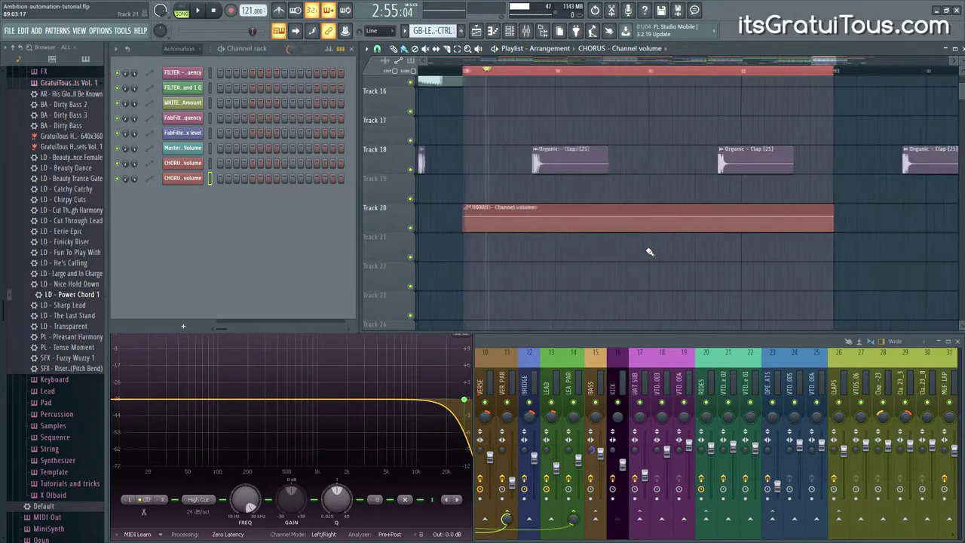
Add a middle point to the CHORUS volume curve and pull it down into a dip
right_click(615, 221)
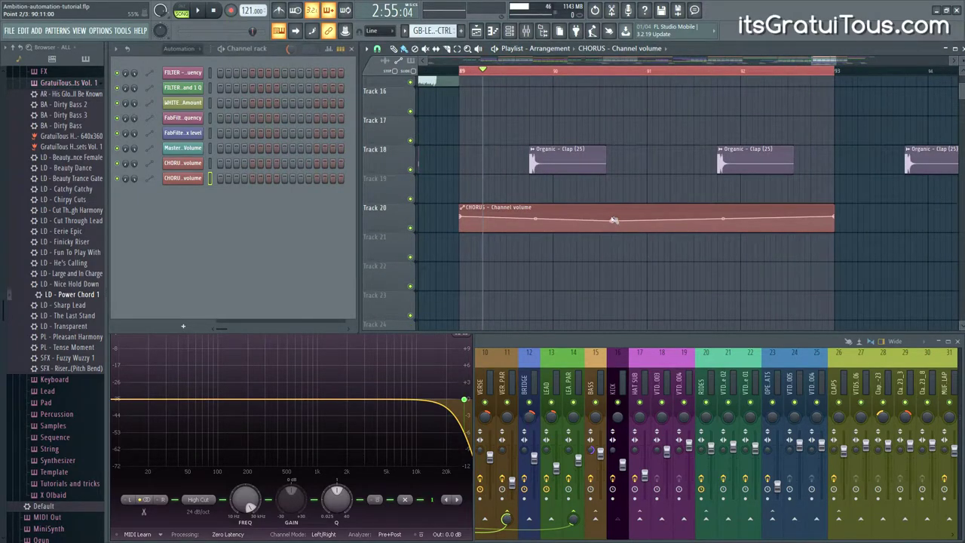
drag(535, 217, 536, 210)
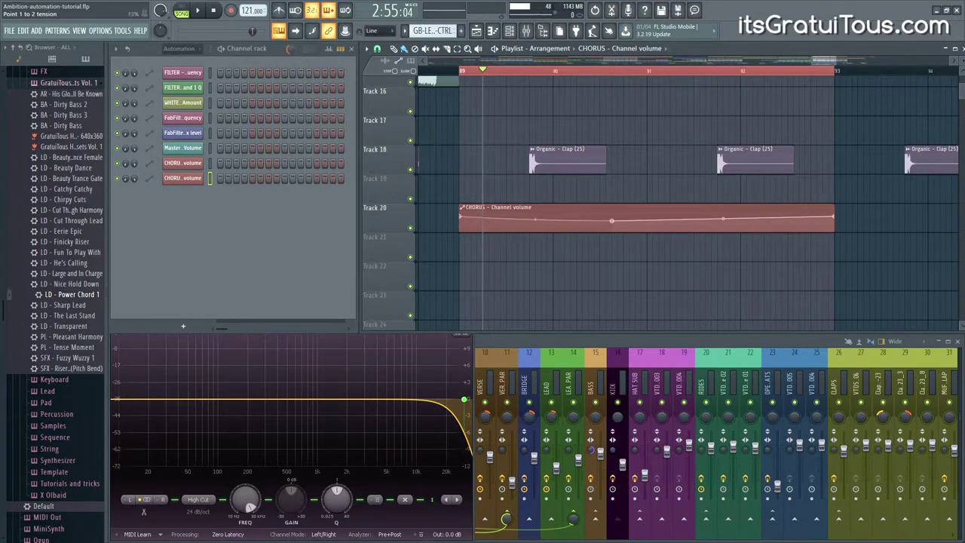
right_click(611, 222)
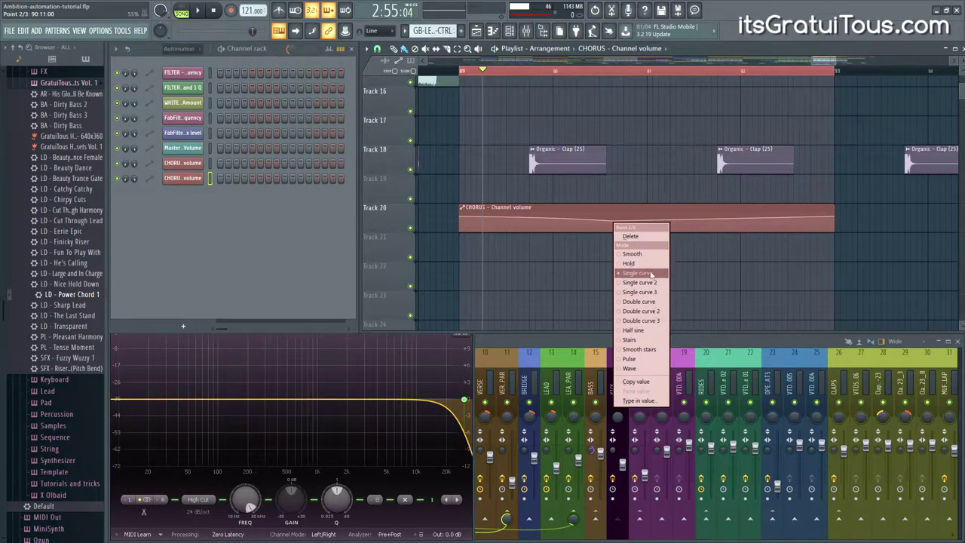
click(653, 333)
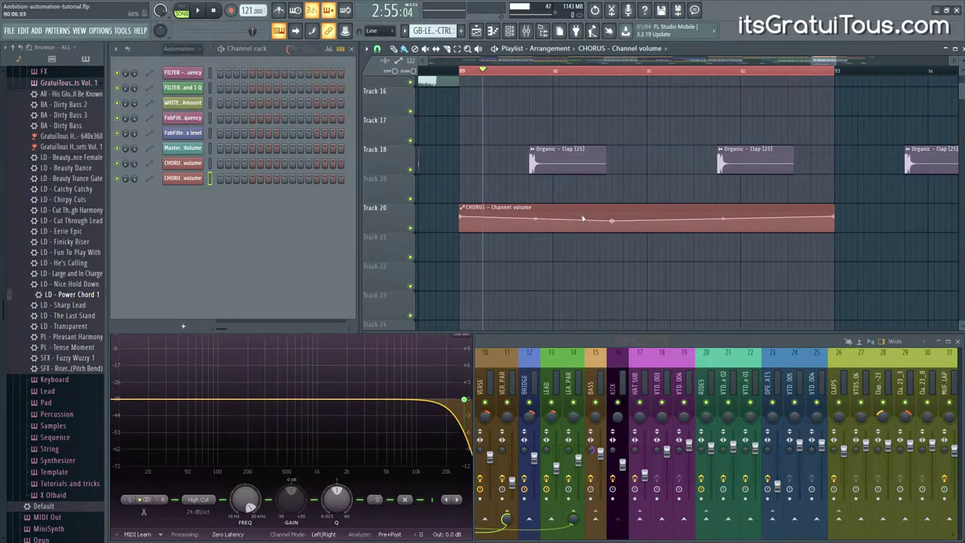
drag(535, 218, 531, 228)
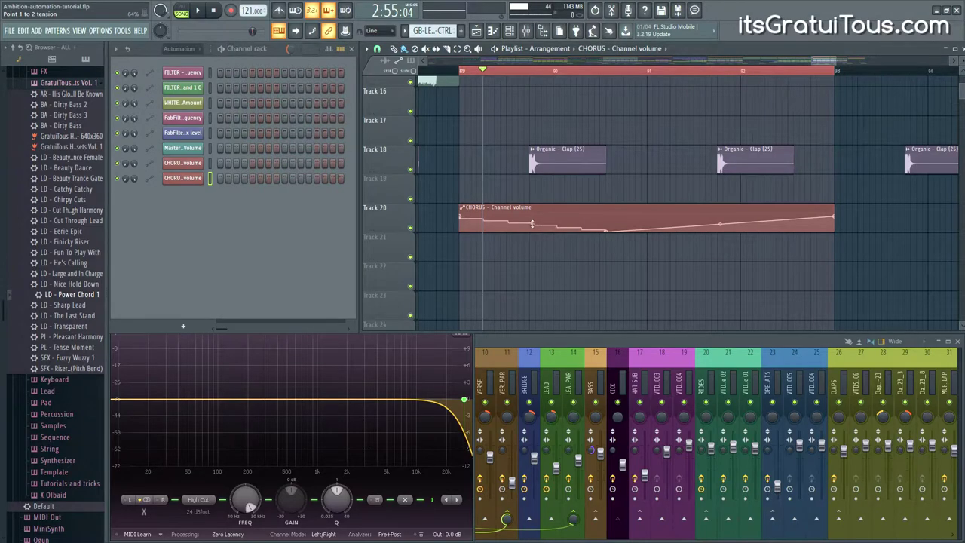
scroll(668, 244, up, 2)
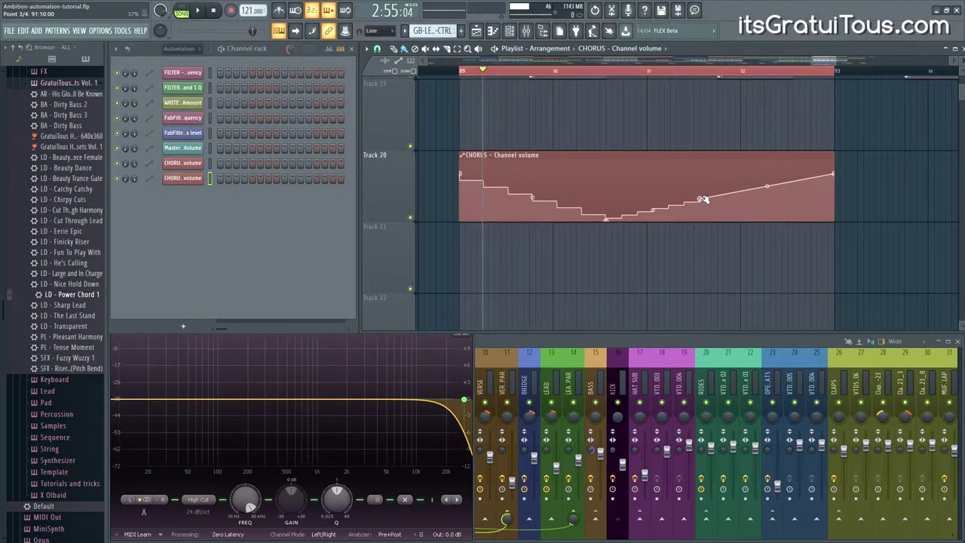
Delete a stray point, add a point where the curve climbs back, and smooth the dip
right_click(701, 199)
click(718, 215)
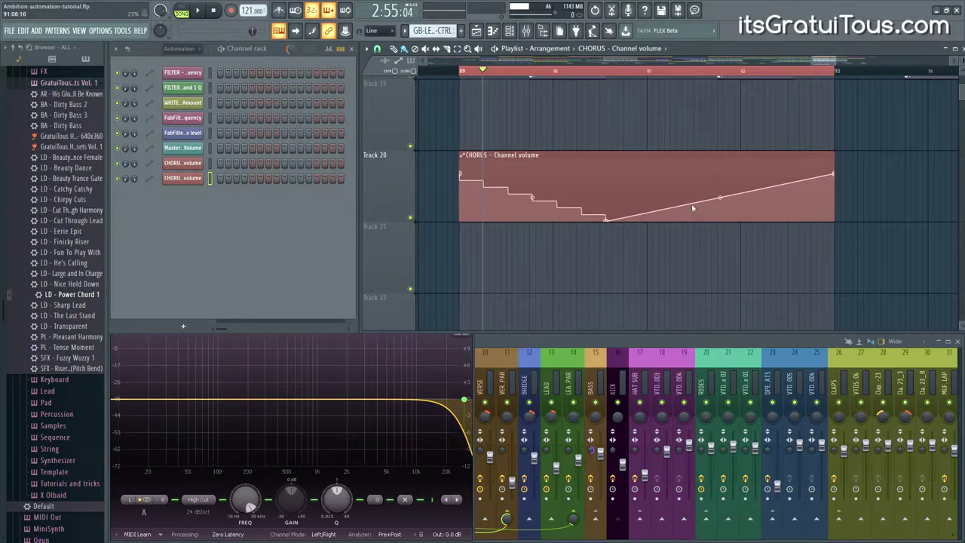
click(656, 179)
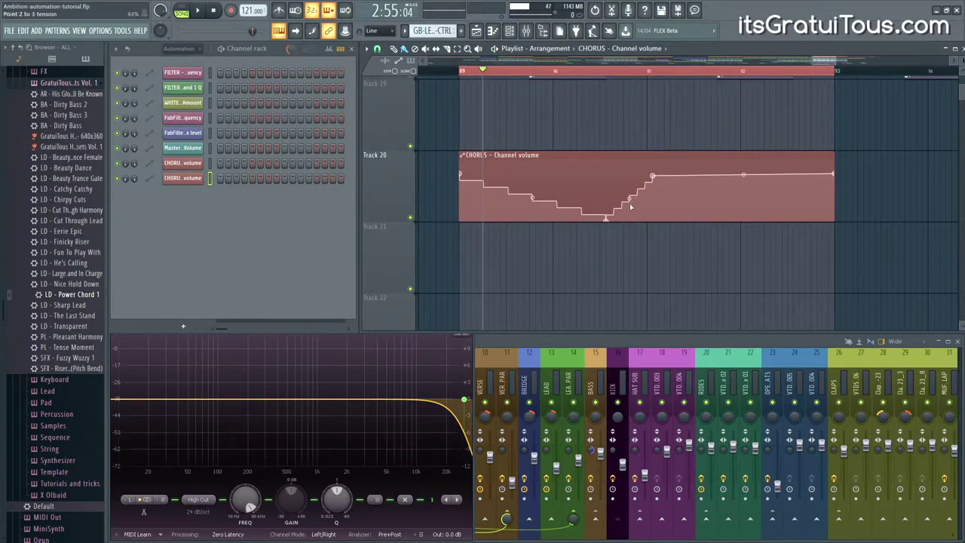
right_click(605, 218)
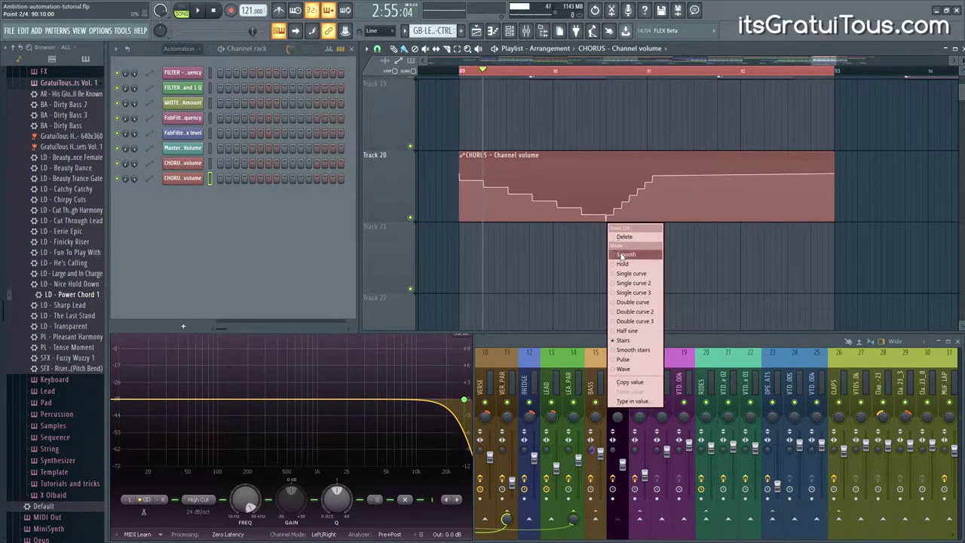
click(625, 273)
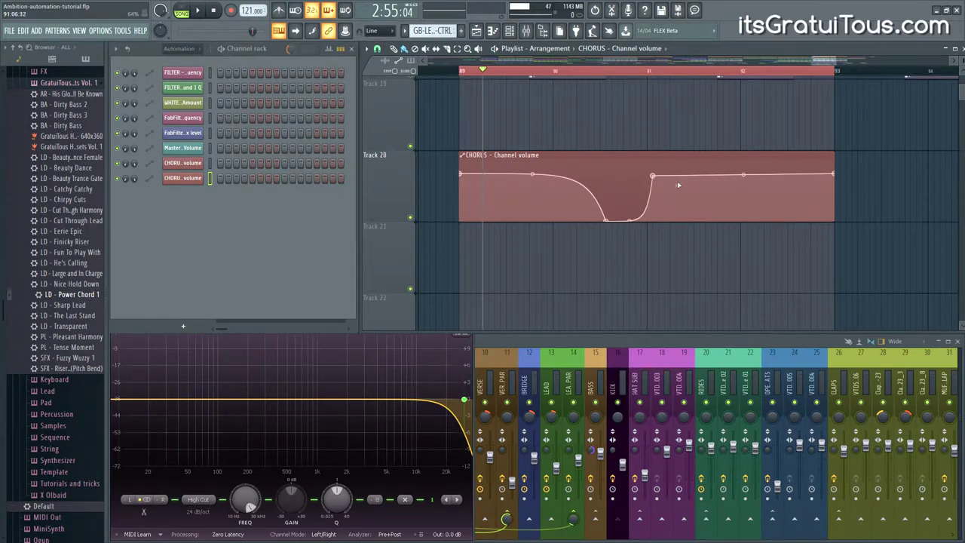
Add a slight dip before the end and reshape the rise into a plateau
right_click(725, 204)
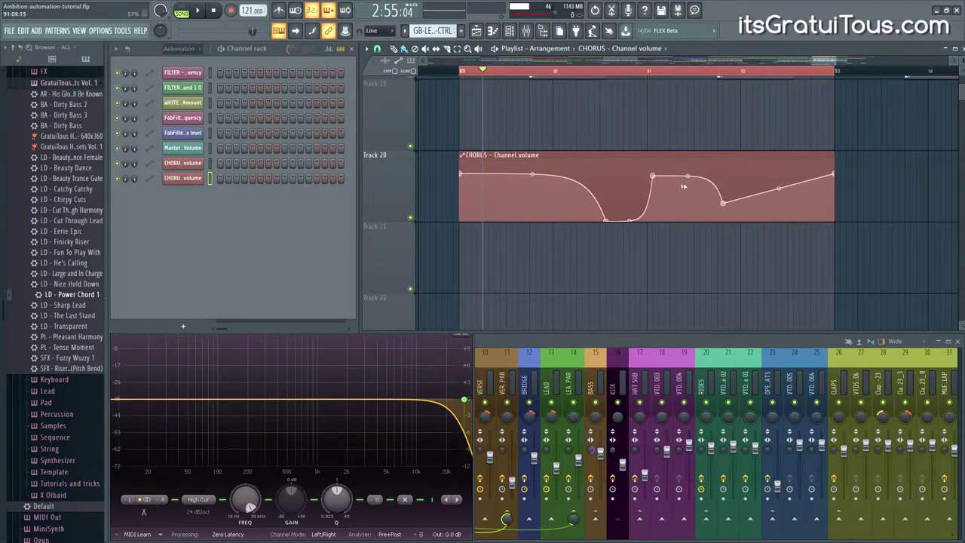
drag(724, 203, 722, 188)
right_click(655, 179)
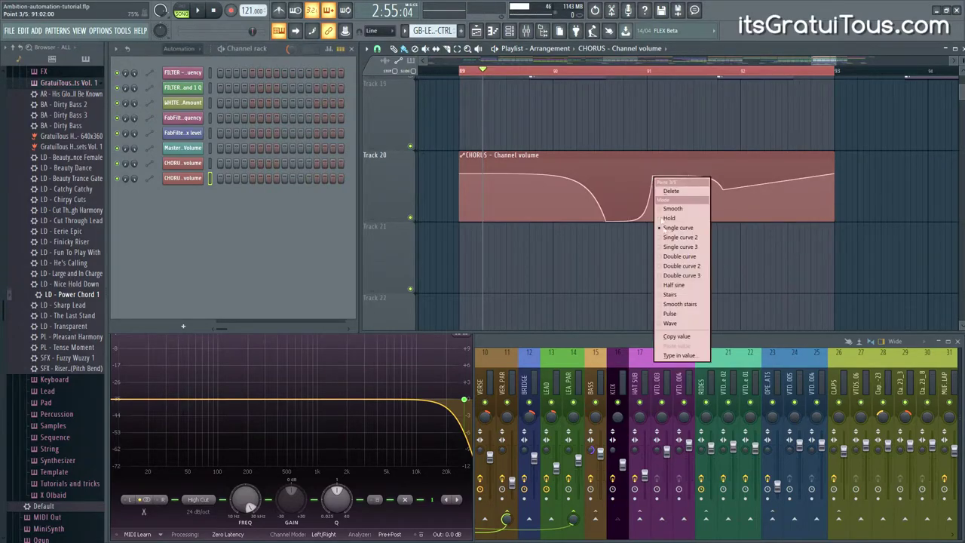
click(690, 329)
right_click(724, 188)
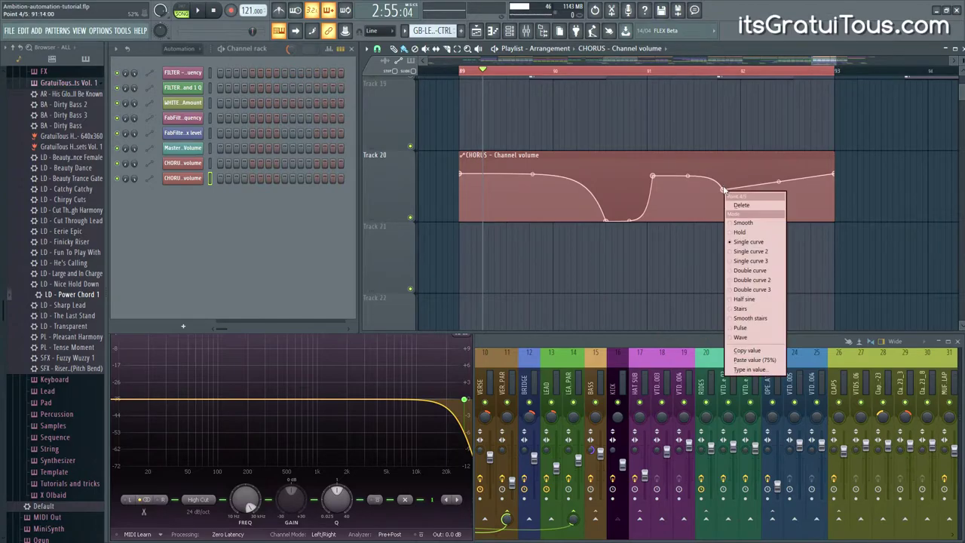
click(754, 356)
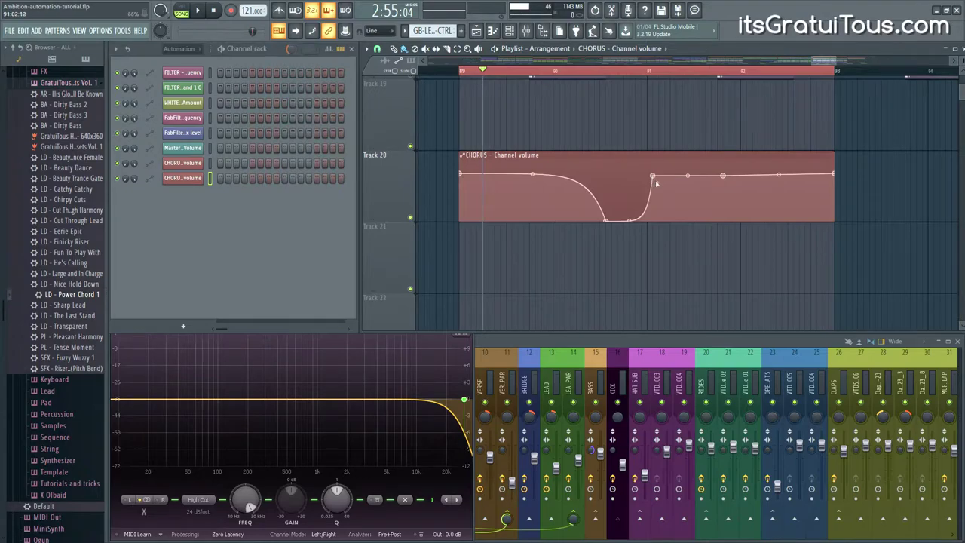
Shift the curve point to 91:03 and raise the 91:01 point just below the starting level
mouse_move(655, 176)
mouse_down()
mouse_move(668, 169)
mouse_move(626, 173)
mouse_move(659, 169)
mouse_move(650, 172)
mouse_up()
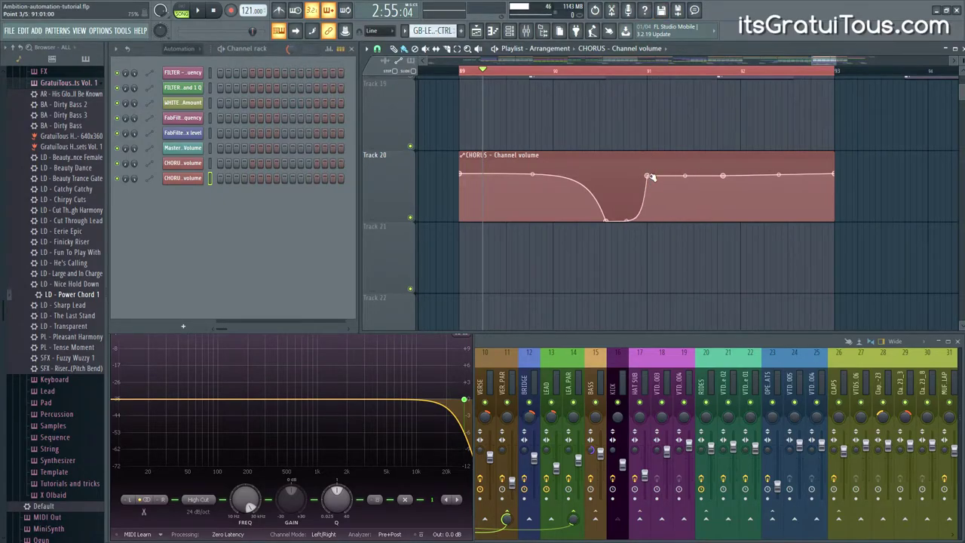
mouse_move(649, 176)
mouse_down()
mouse_move(678, 177)
mouse_move(647, 188)
mouse_move(653, 208)
mouse_move(660, 158)
mouse_move(666, 181)
mouse_up()
mouse_move(644, 181)
mouse_down()
mouse_move(630, 178)
mouse_move(649, 179)
mouse_move(652, 162)
mouse_move(635, 156)
mouse_move(650, 179)
mouse_up()
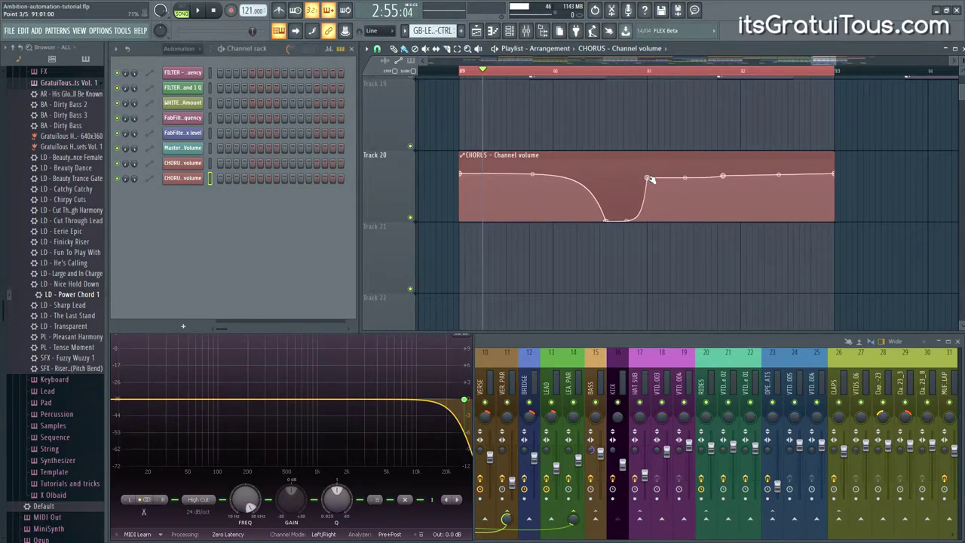
Drag the CHORUS volume rise point later in bar 91 to lengthen the dip
scroll(648, 166, up, 3)
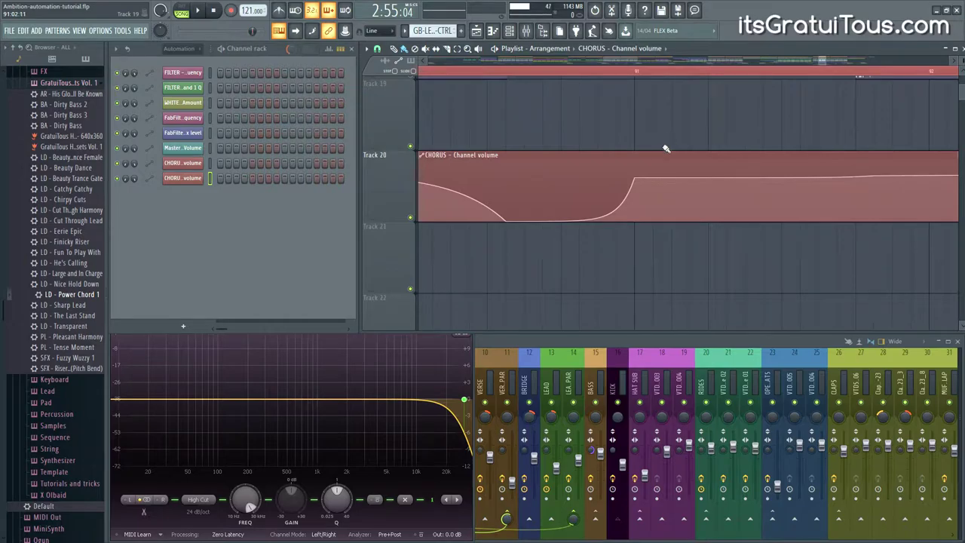
drag(635, 179, 646, 183)
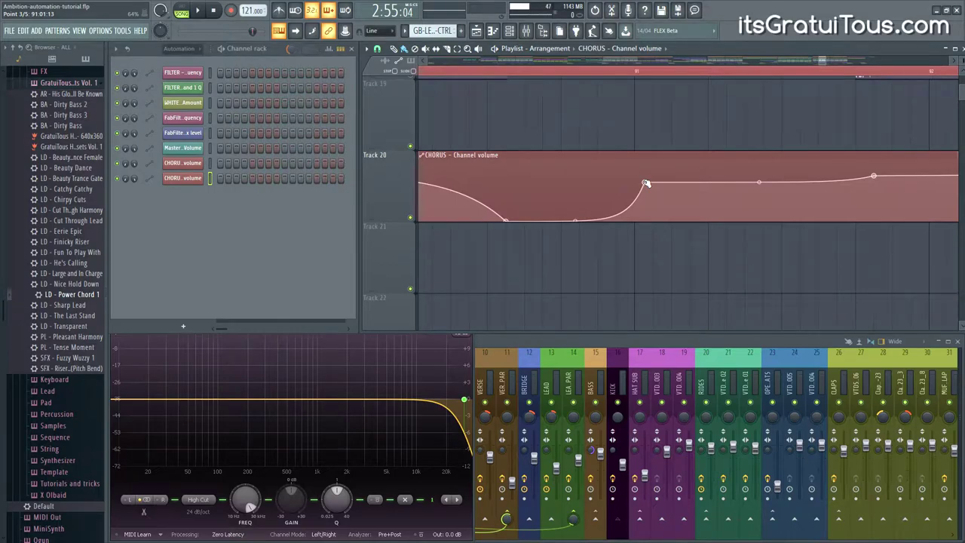
scroll(609, 181, down, 2)
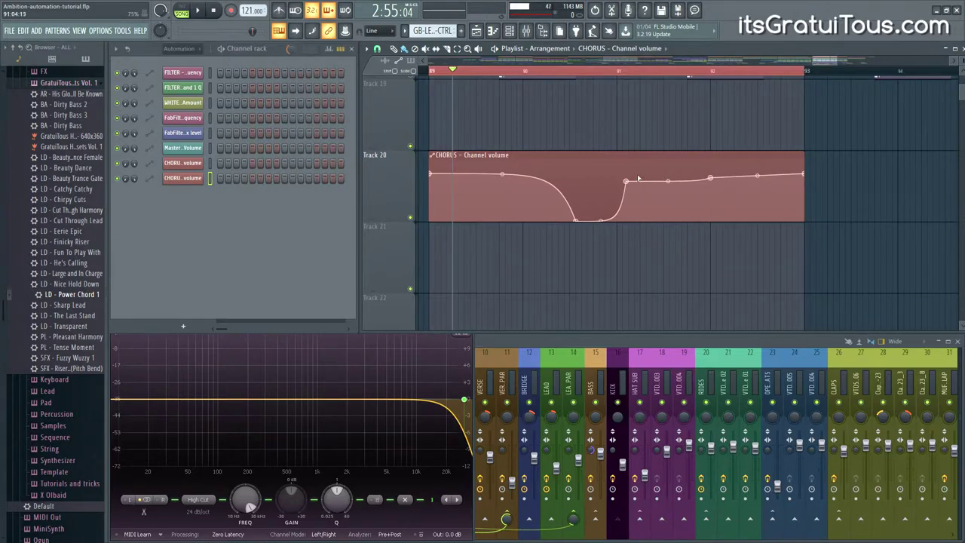
Reposition the CHORUS volume clip's rise point and pull in its last point to shorten the clip
drag(628, 181, 660, 181)
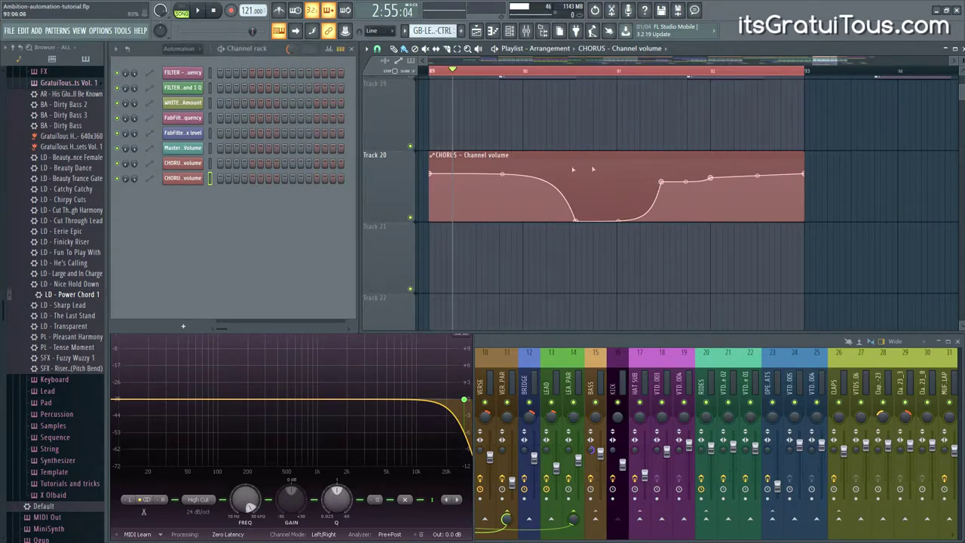
mouse_move(662, 184)
mouse_down()
mouse_move(695, 185)
mouse_move(620, 188)
mouse_move(669, 185)
mouse_move(643, 186)
mouse_up()
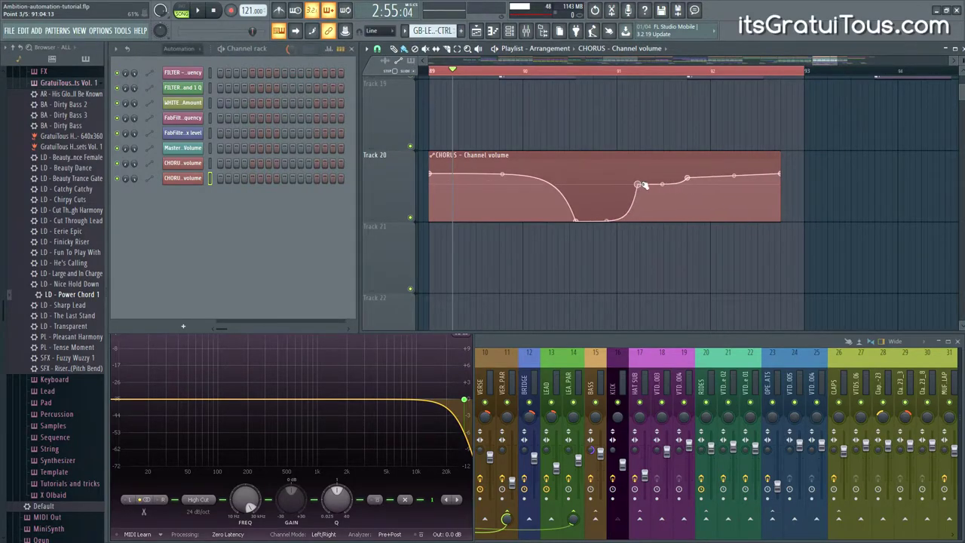
mouse_move(639, 185)
mouse_down()
mouse_move(671, 185)
mouse_move(632, 186)
mouse_move(641, 184)
mouse_up()
drag(776, 173, 755, 175)
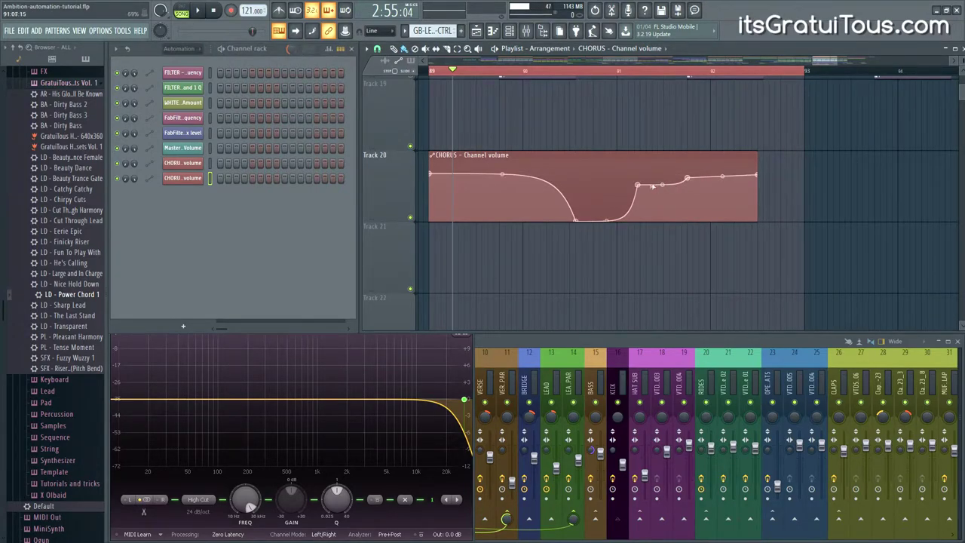
drag(638, 185, 643, 184)
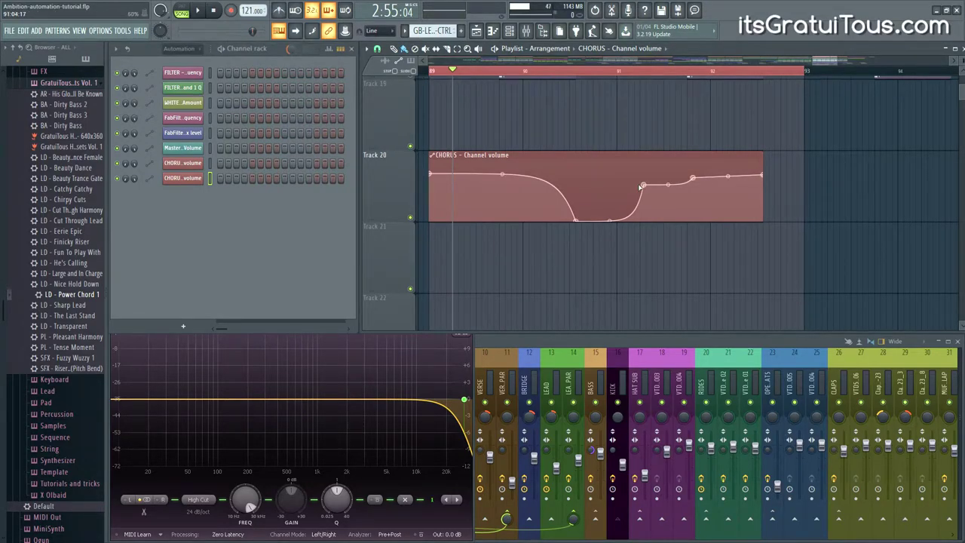
drag(644, 186, 620, 186)
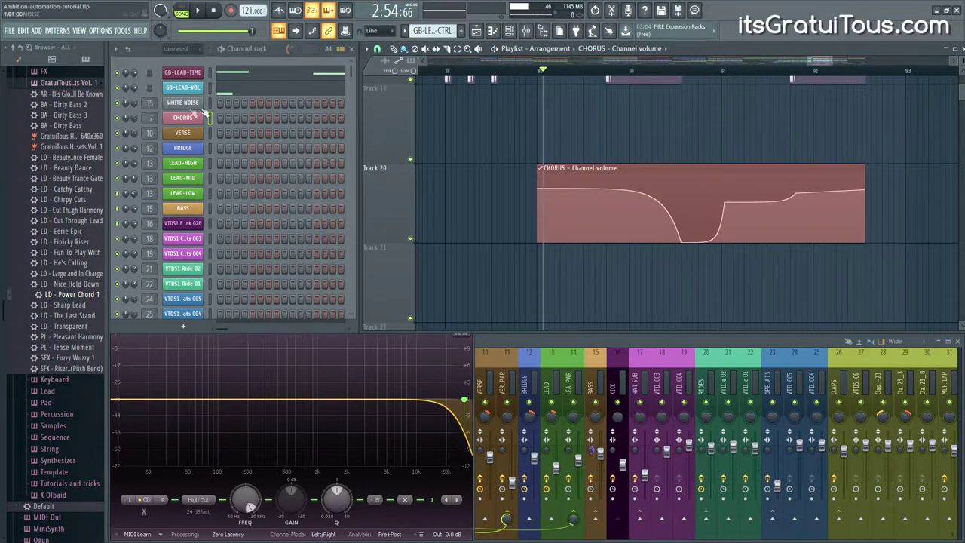
Expand Current project > Initialized controls in the Browser to show CHORUS - Channel volume
right_click(134, 118)
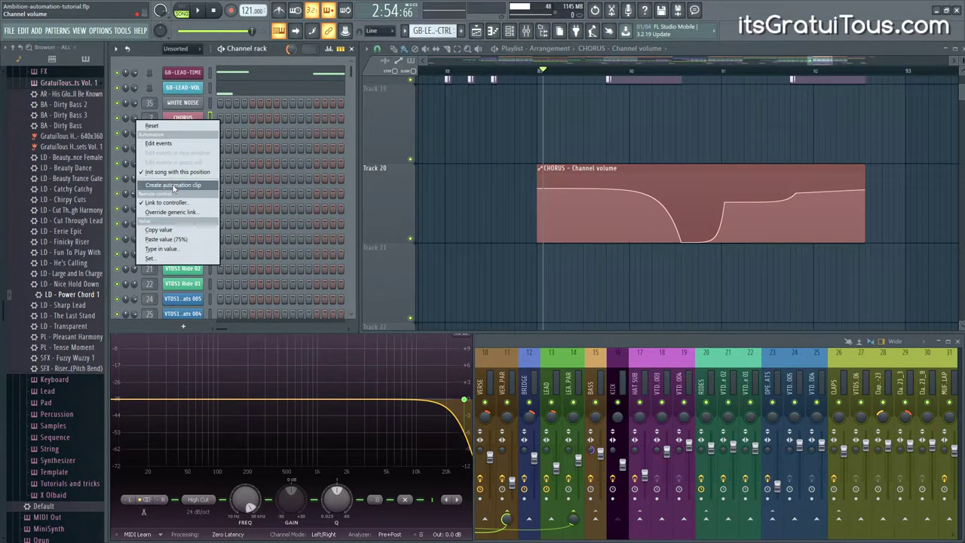
click(263, 51)
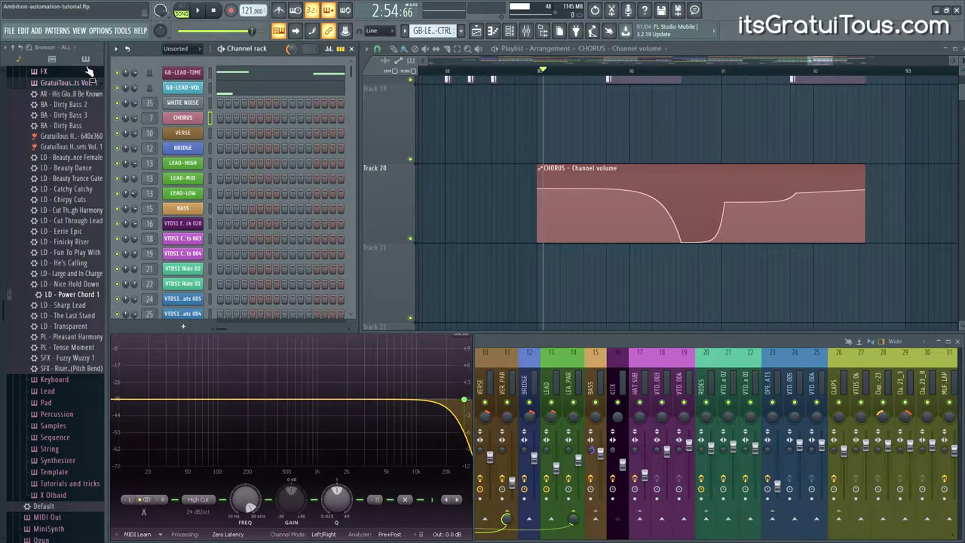
scroll(40, 112, up, 10)
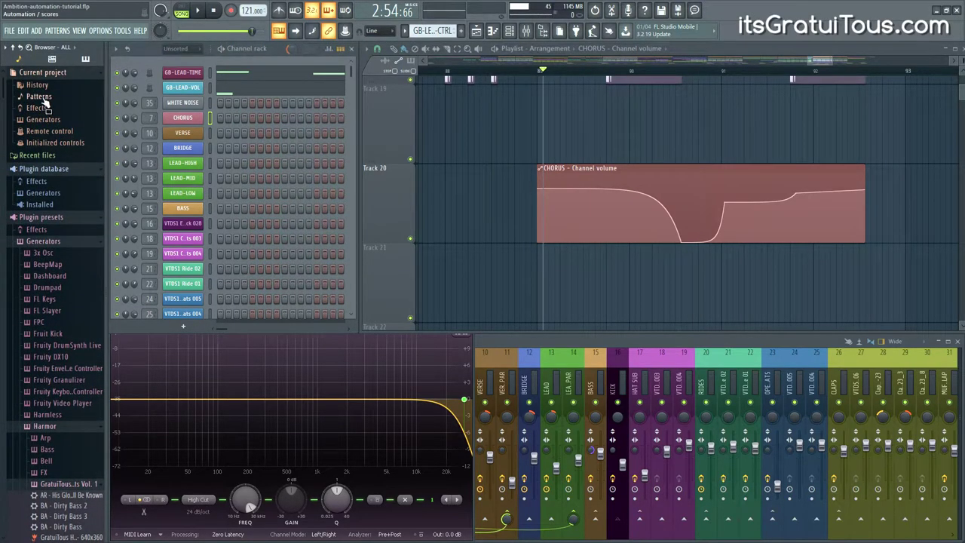
click(39, 95)
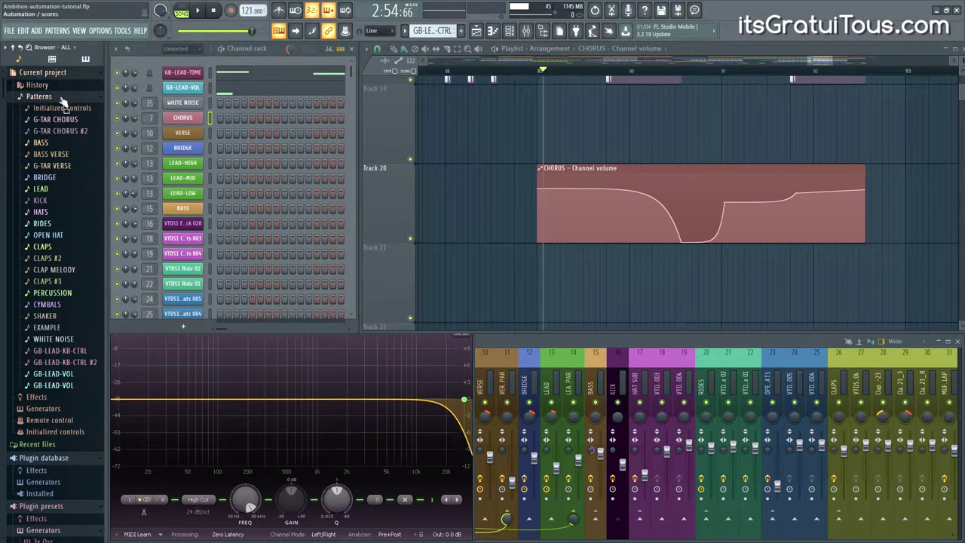
click(65, 108)
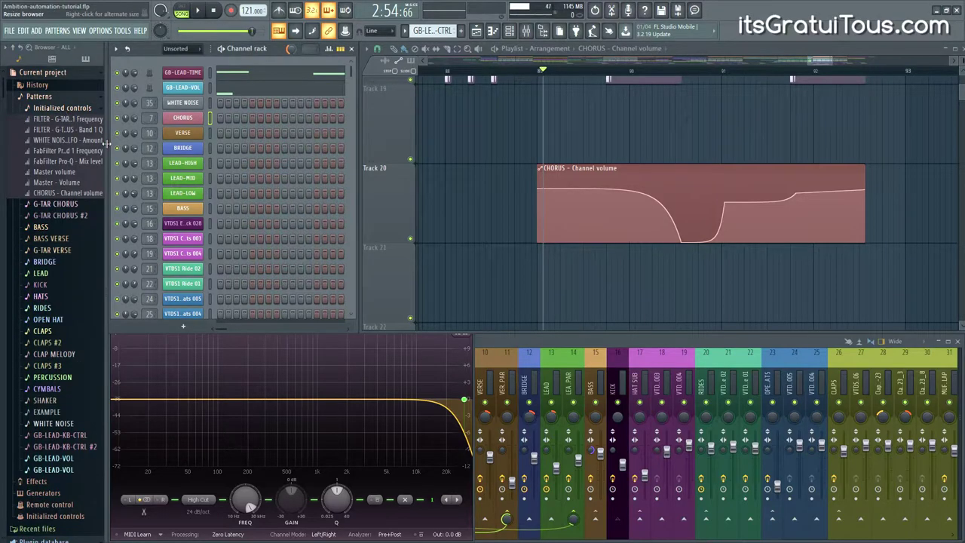
drag(107, 143, 137, 144)
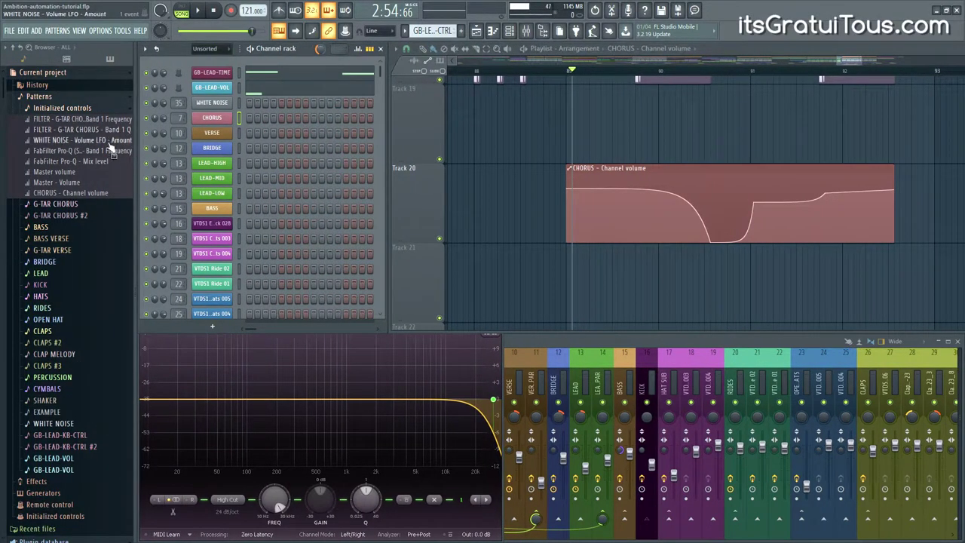
drag(113, 179, 111, 179)
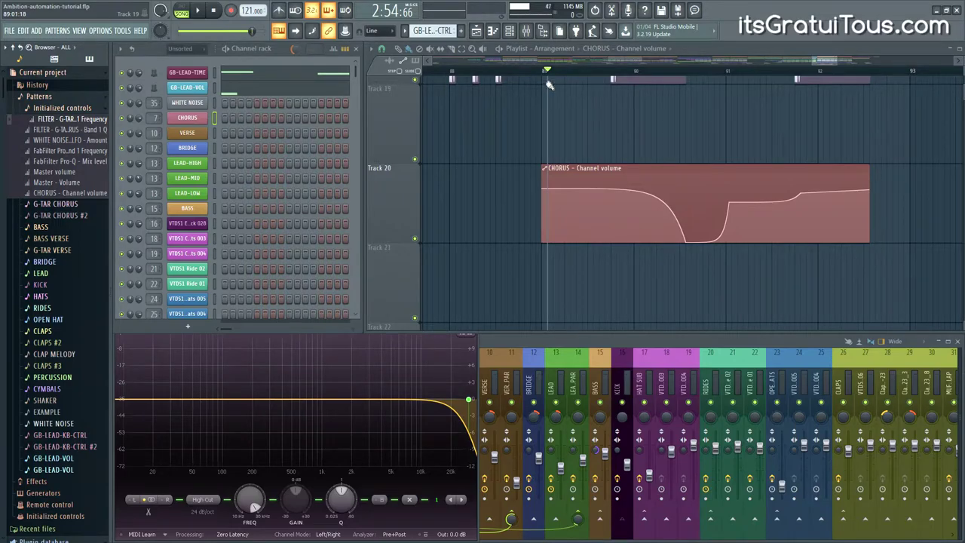
Lower the end of the CHORUS volume curve, auditioning playback from before bar 89
click(507, 72)
mouse_move(557, 194)
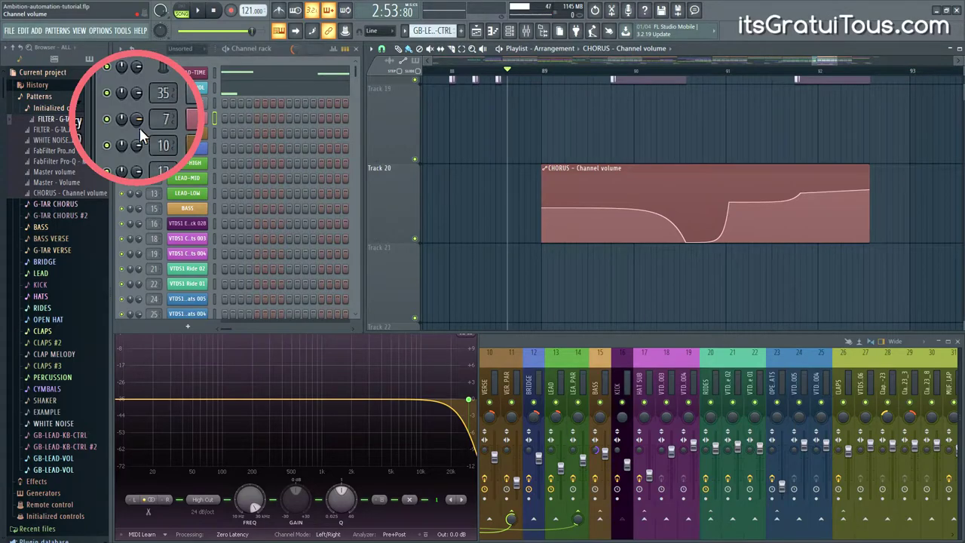
click(543, 72)
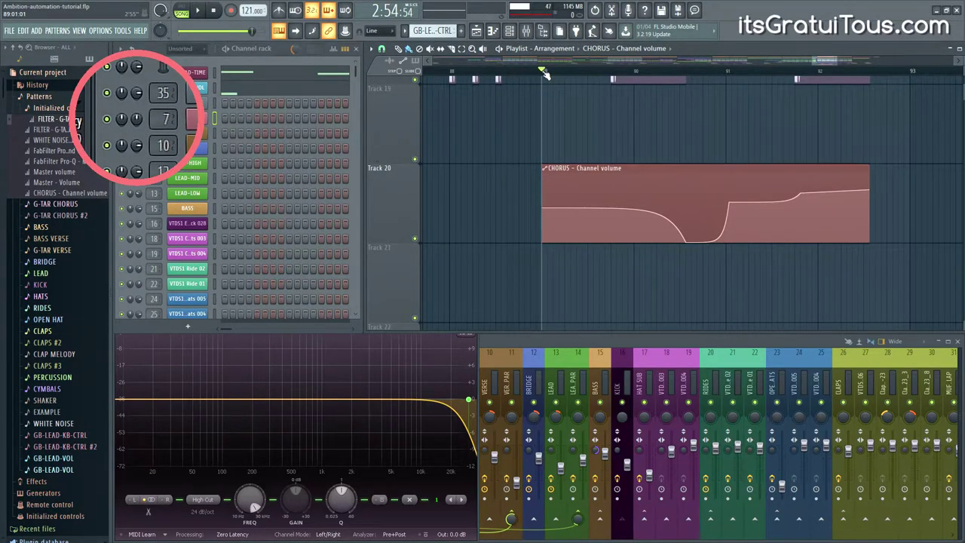
click(501, 73)
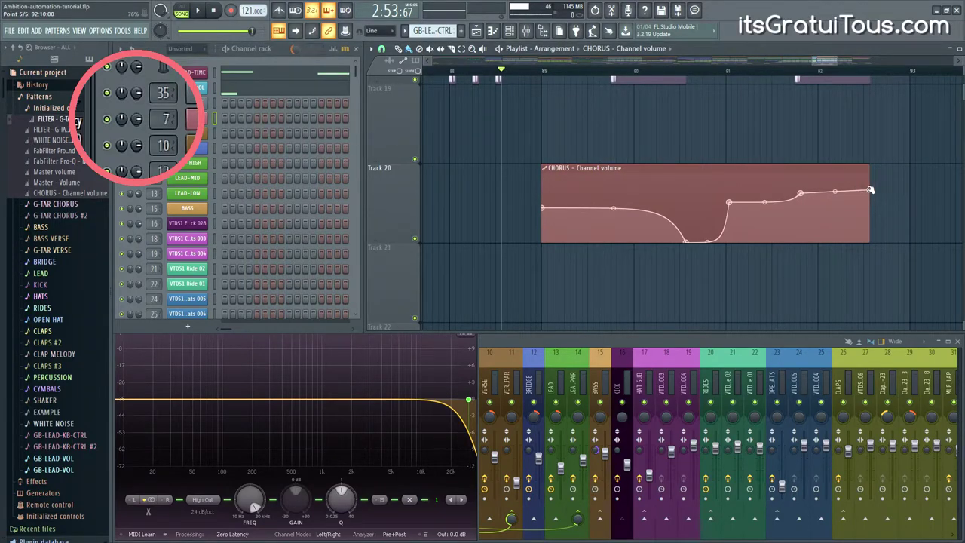
drag(873, 207, 874, 219)
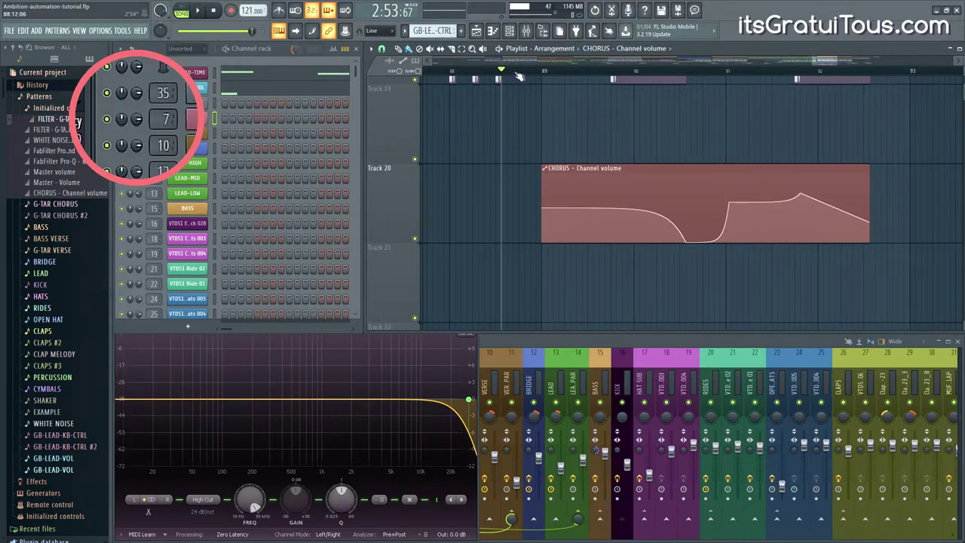
click(543, 73)
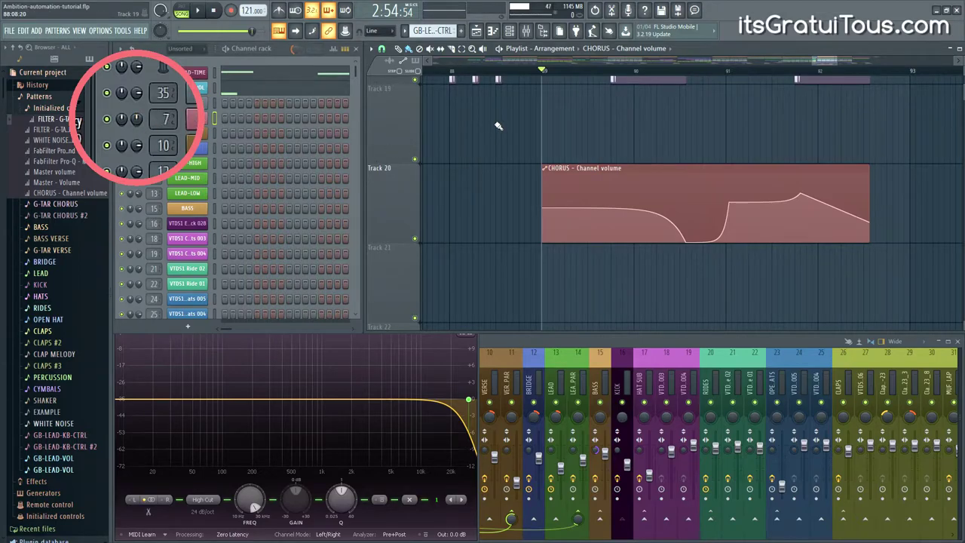
click(480, 77)
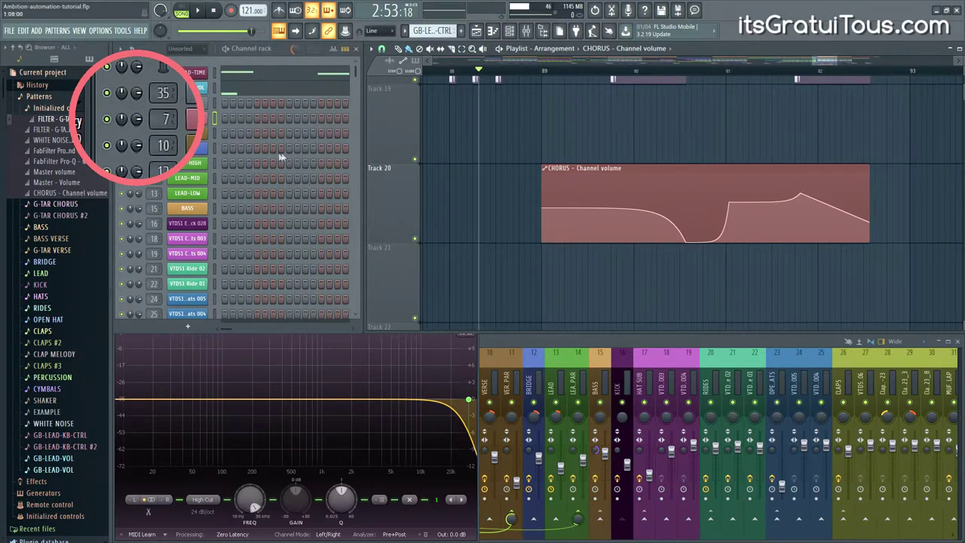
click(544, 76)
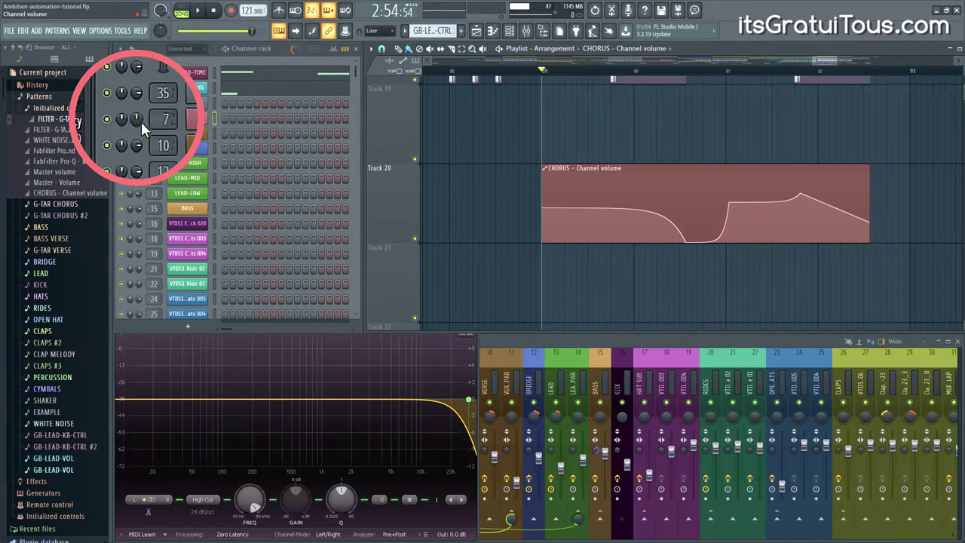
Adjust the CHORUS channel volume knob level in the Channel rack
drag(138, 120, 331, 110)
mouse_move(545, 209)
right_click(139, 118)
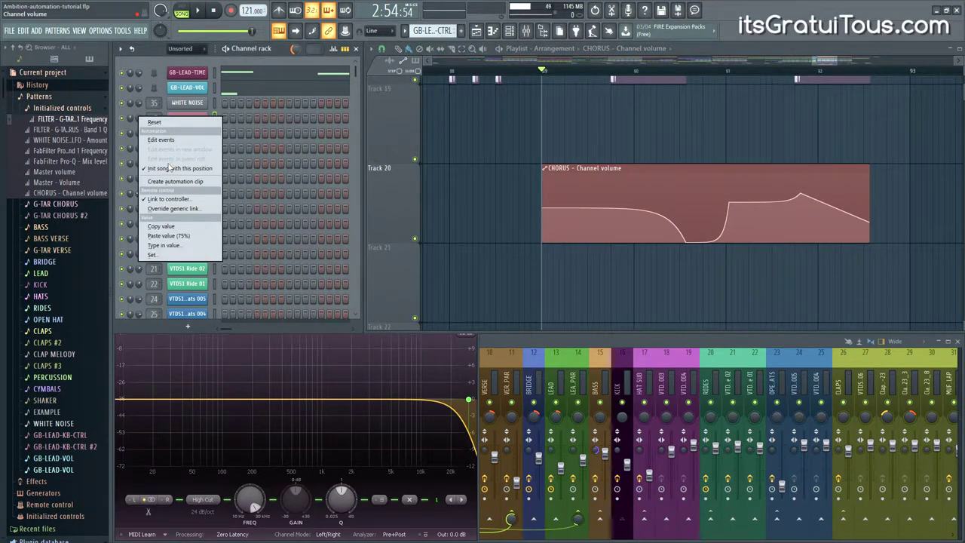
Raise the volume curve's starting point to full, then drop it to the bottom
click(169, 169)
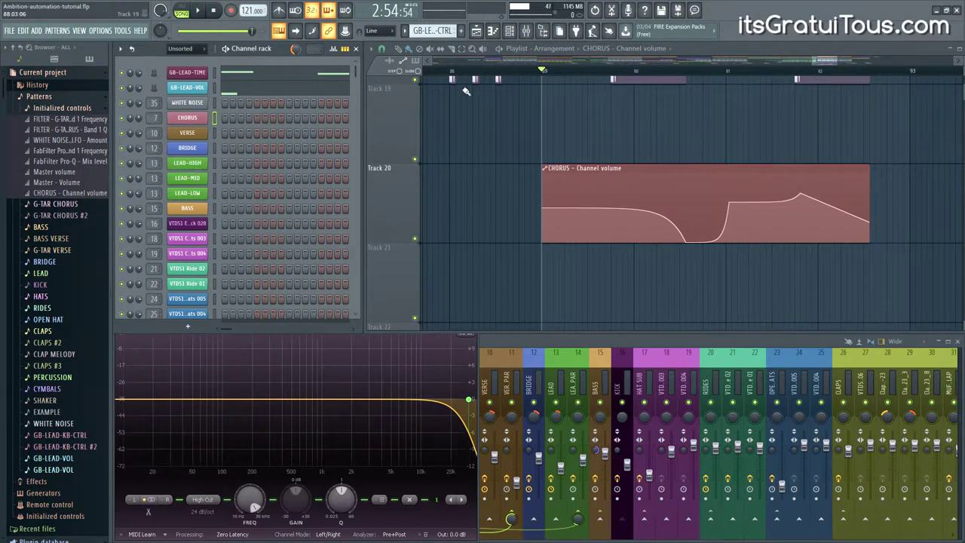
click(450, 74)
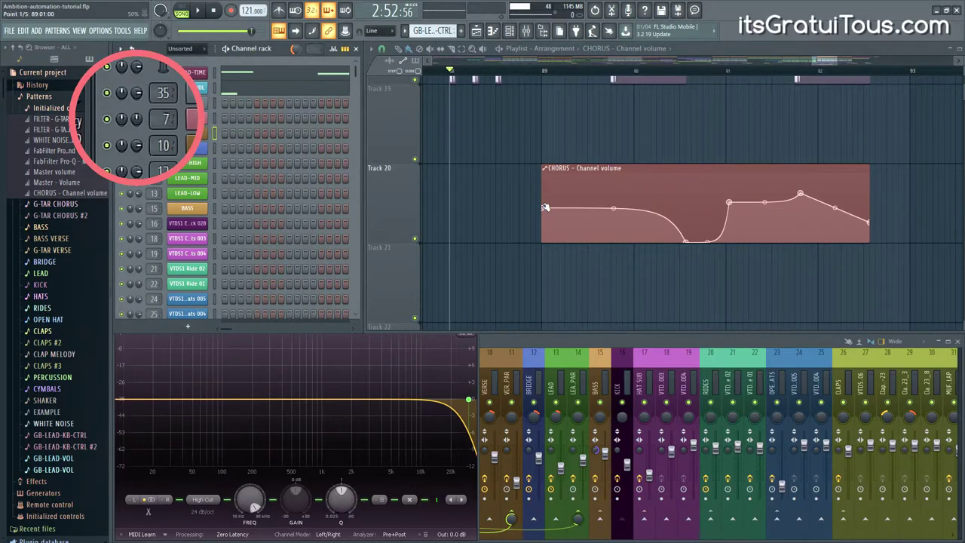
drag(546, 207, 534, 166)
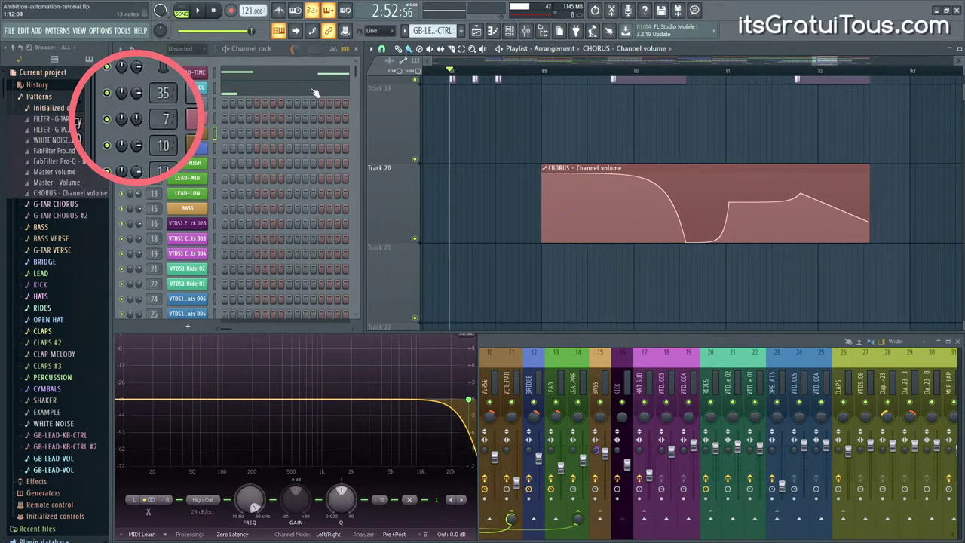
click(544, 74)
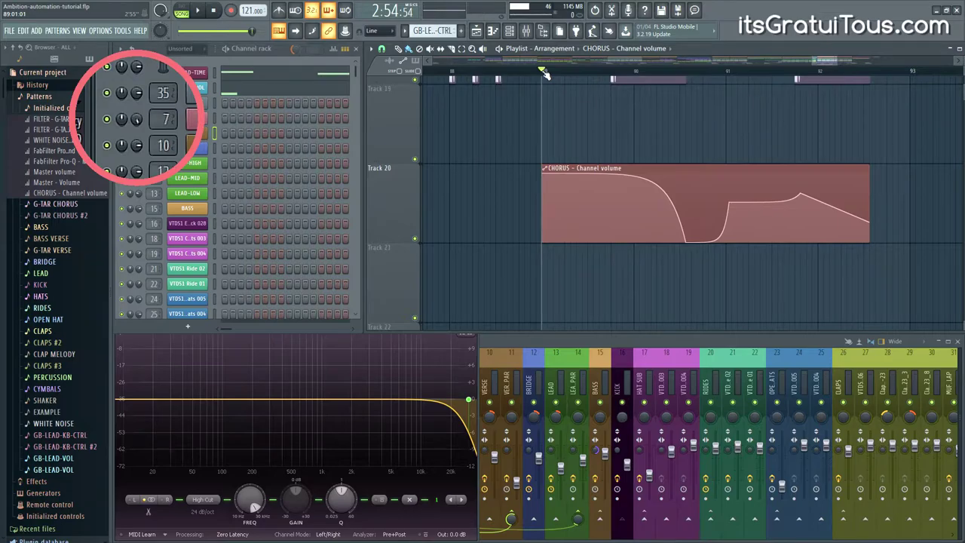
drag(544, 170, 546, 242)
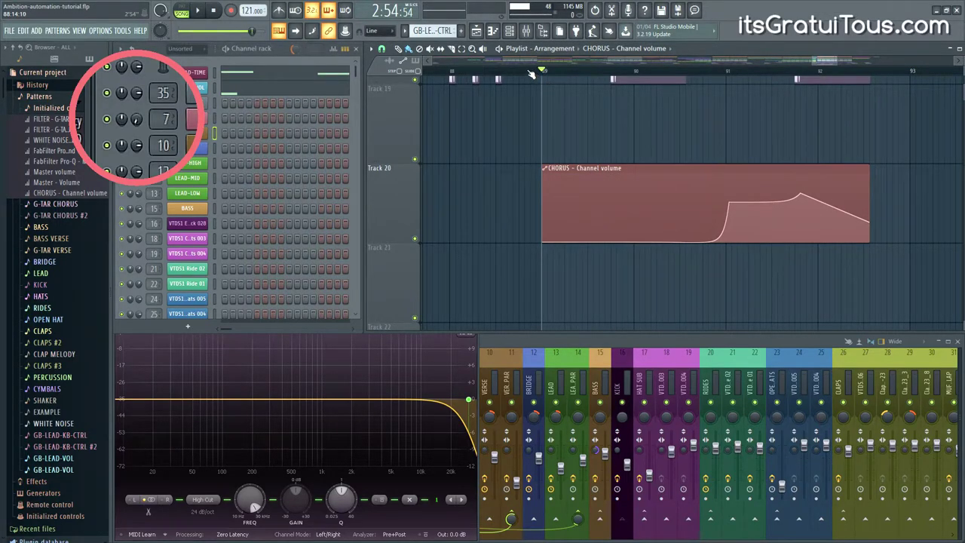
click(468, 72)
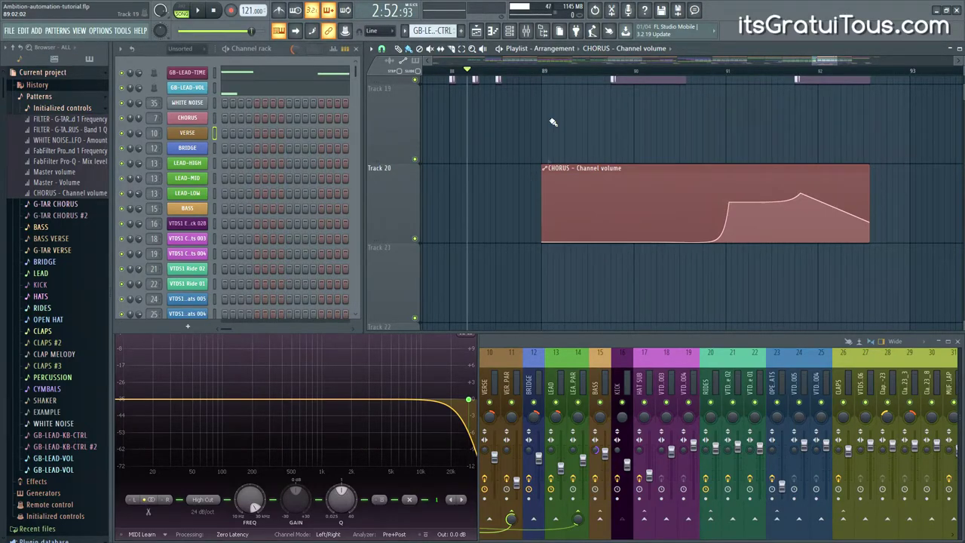
With the playhead at bar 89, set the CHORUS volume knob to 'Init song with this position'
click(543, 73)
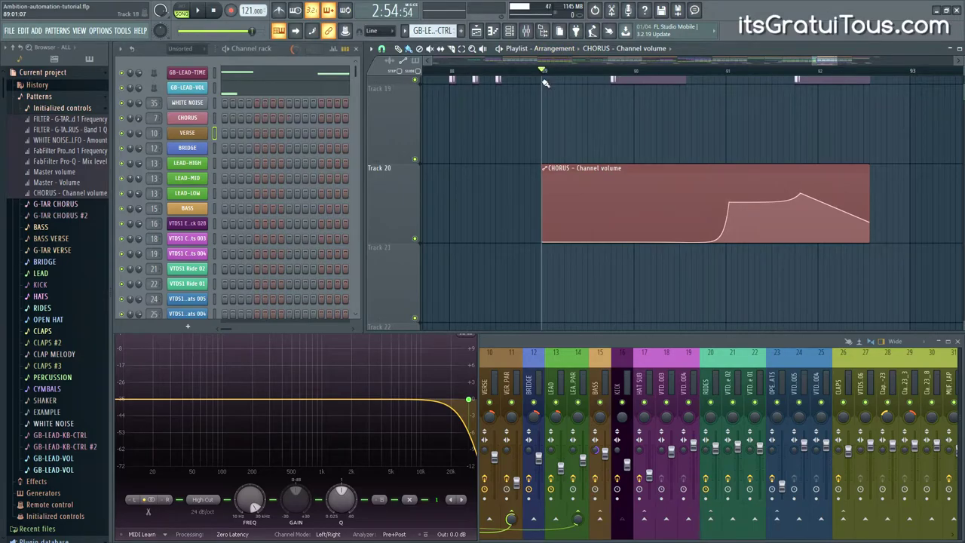
right_click(139, 118)
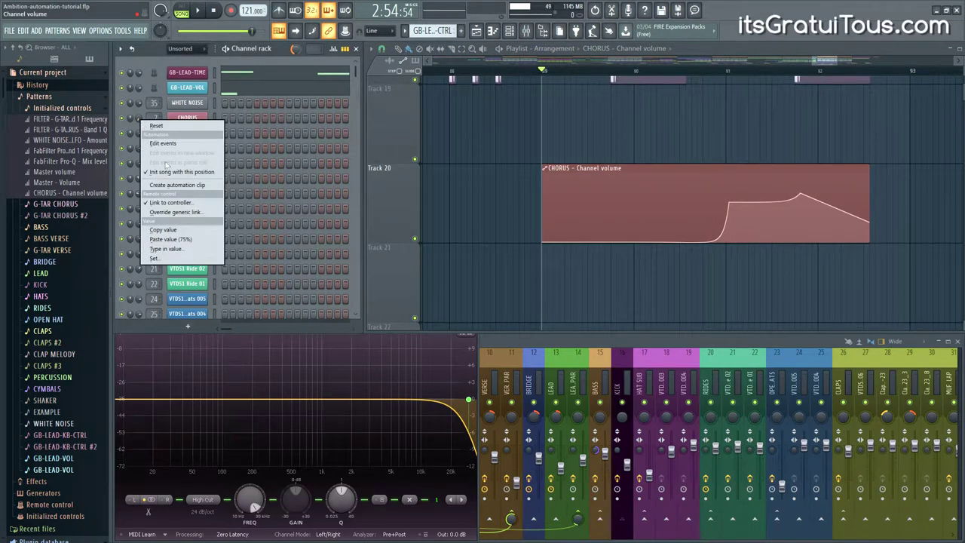
click(170, 173)
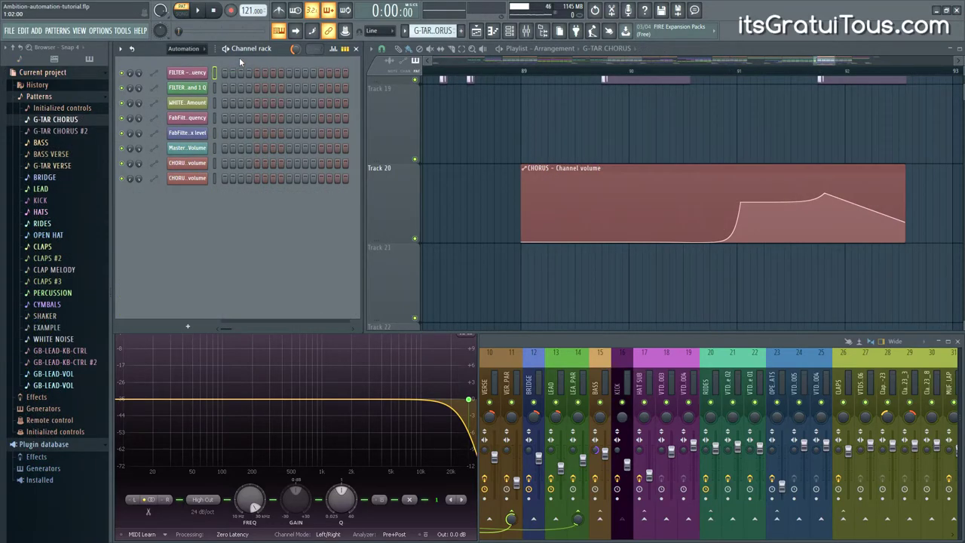
Open the CHORUS volume automation clip's settings and draw a rising bump at the clip start
mouse_move(593, 177)
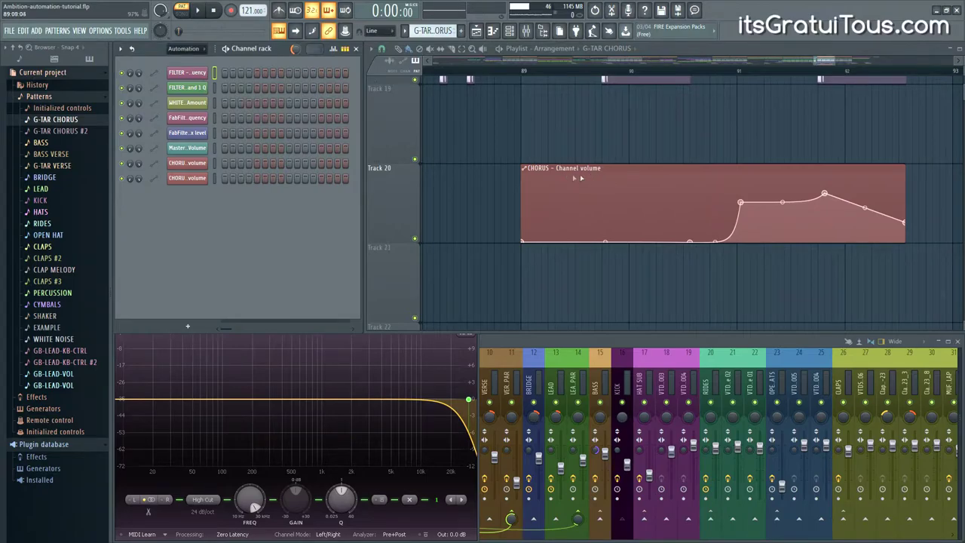
click(621, 171)
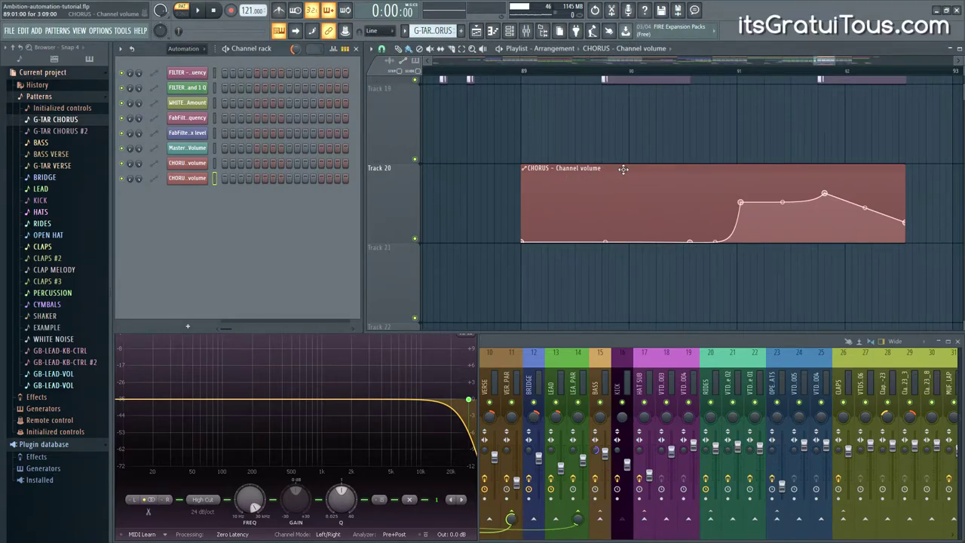
click(200, 181)
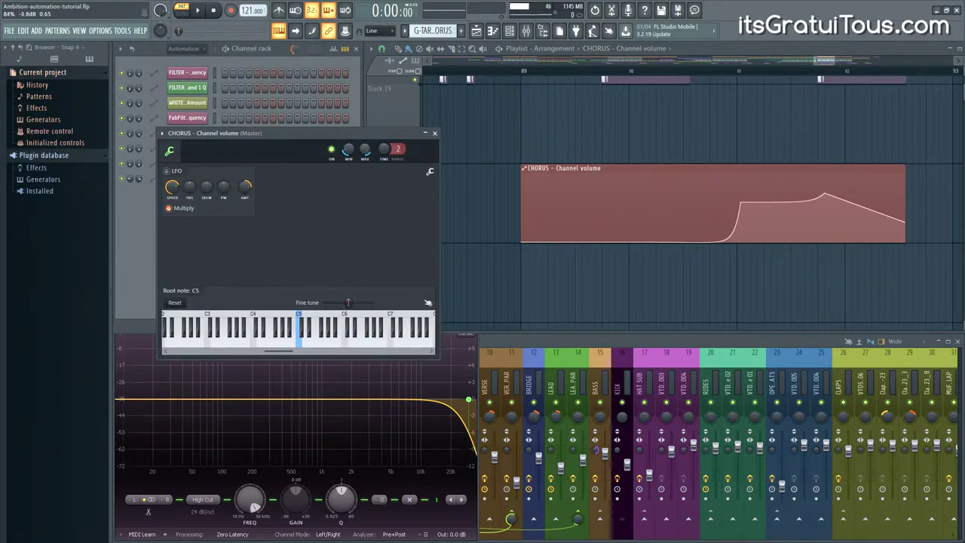
mouse_move(564, 230)
drag(614, 199, 616, 172)
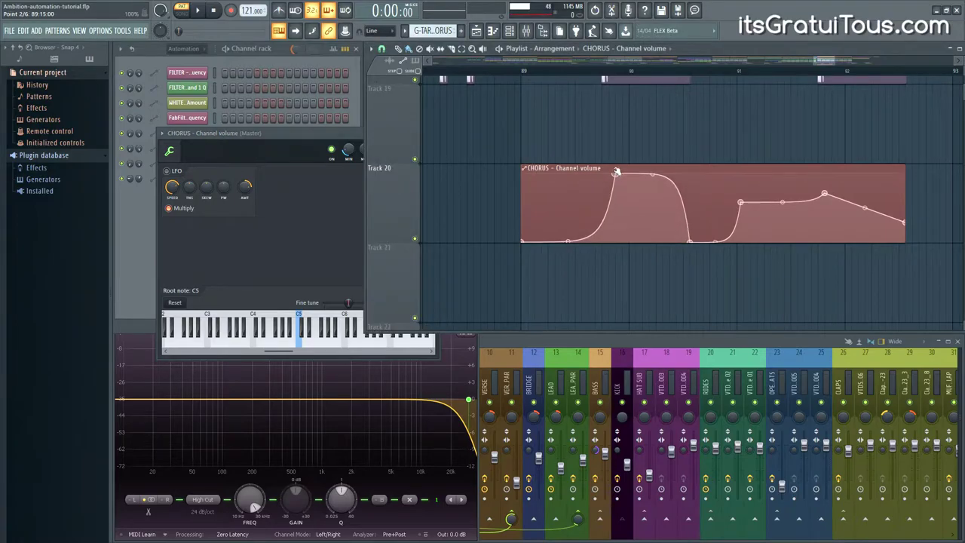
Enable the clip's LFO, increase its tension, then switch the LFO back off
click(346, 205)
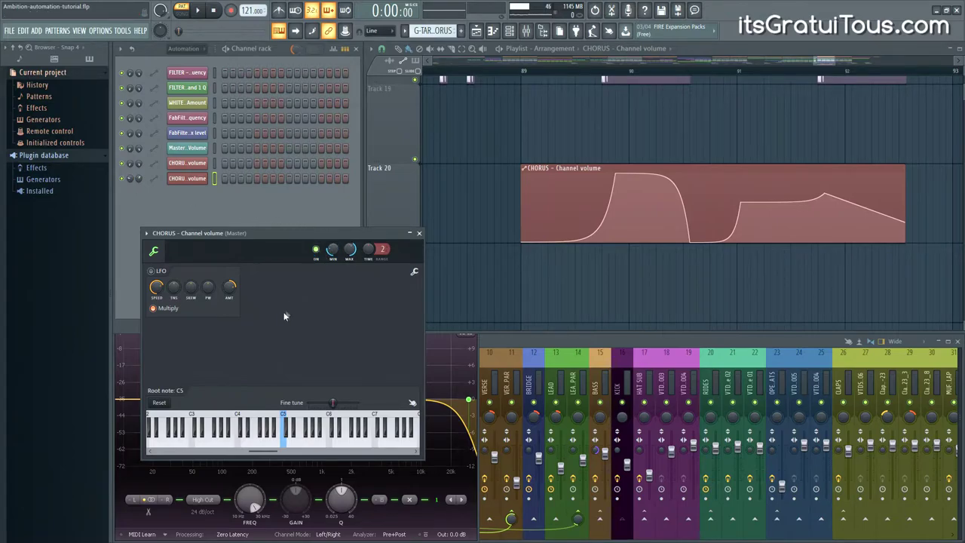
click(162, 273)
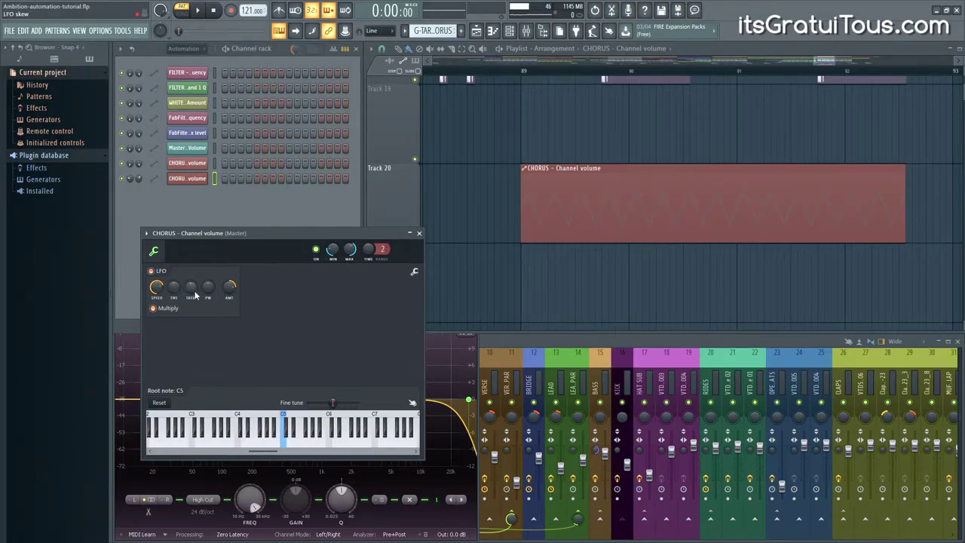
drag(171, 293, 202, 278)
click(155, 271)
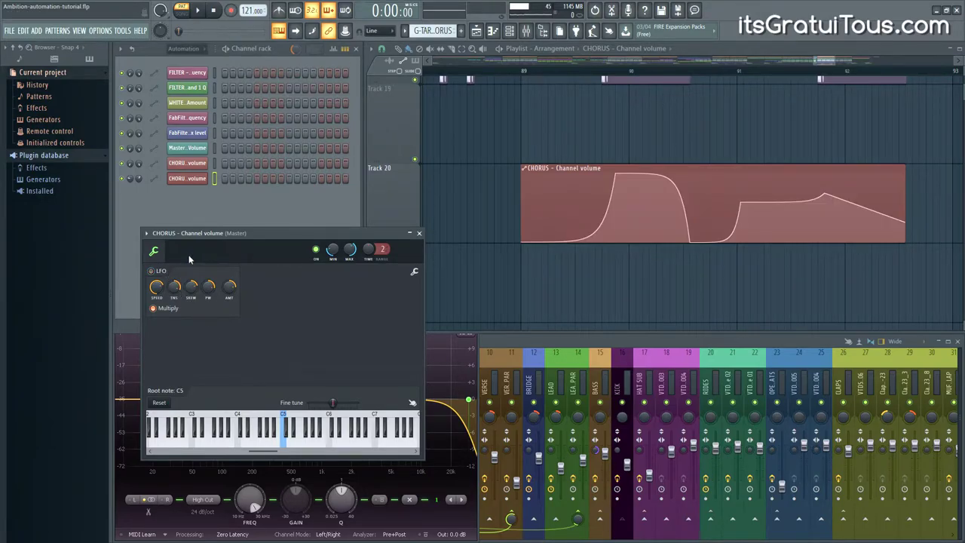
Copy the CHORUS volume clip's state and flip its curve vertically via Articulator
click(148, 235)
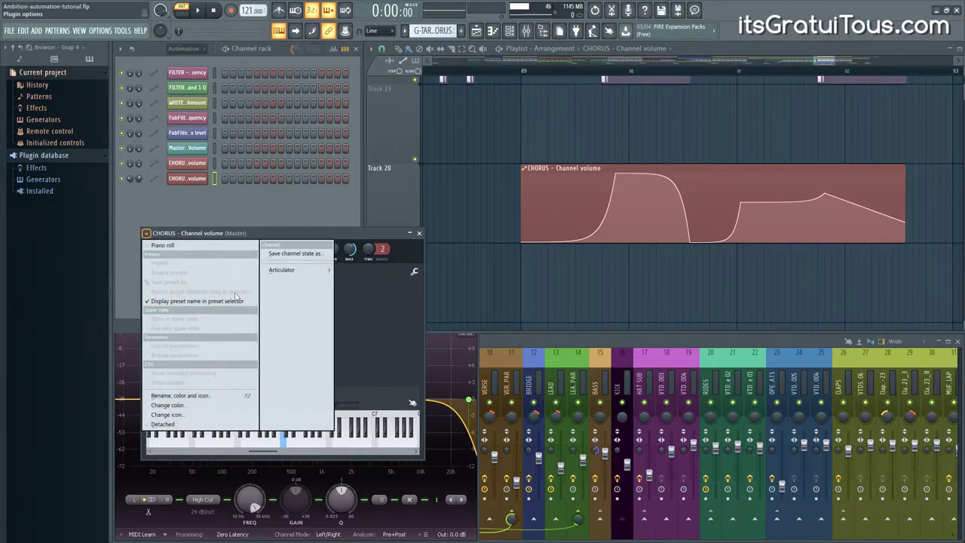
mouse_move(294, 278)
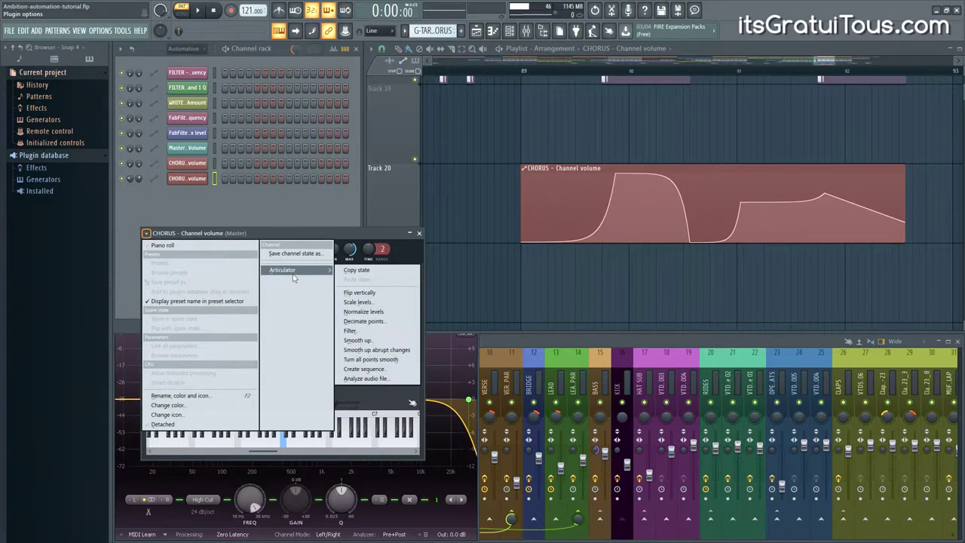
click(354, 271)
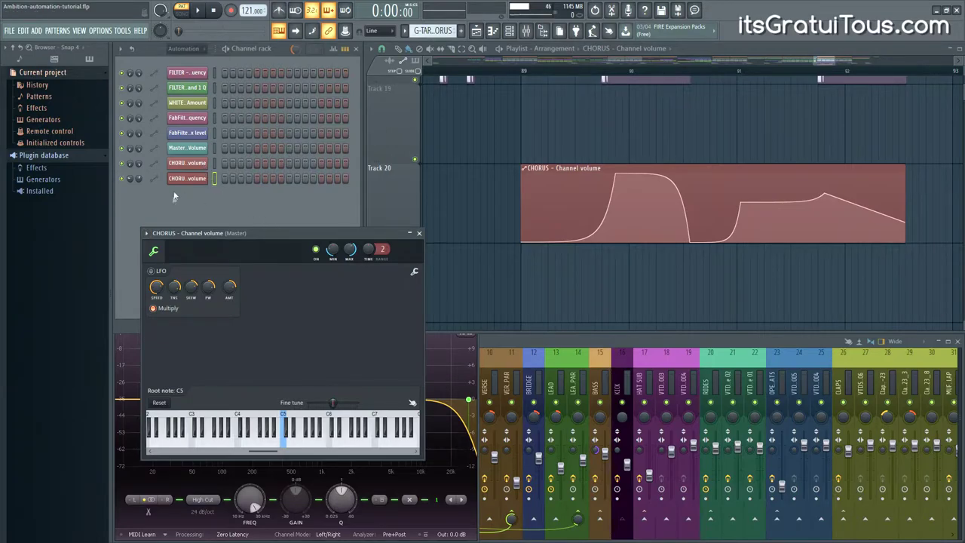
click(147, 233)
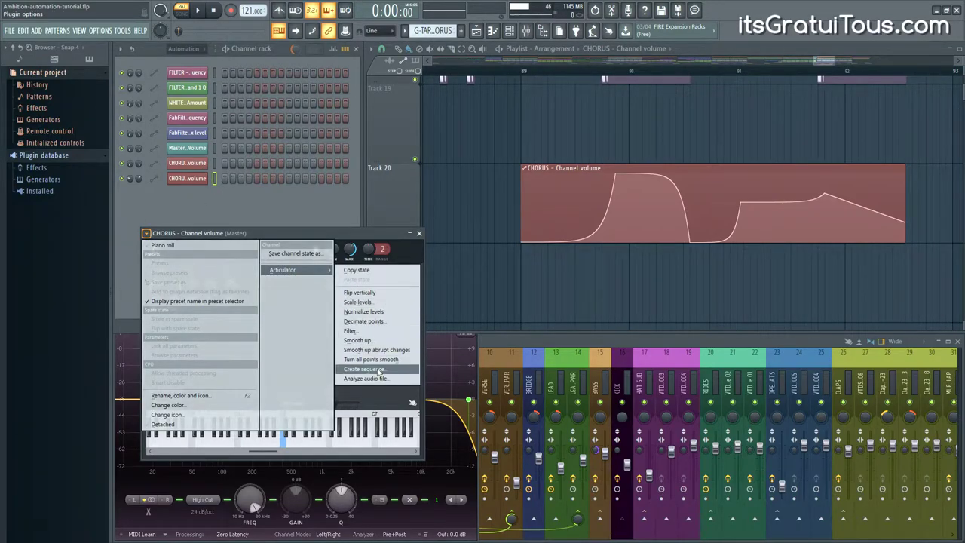
click(379, 274)
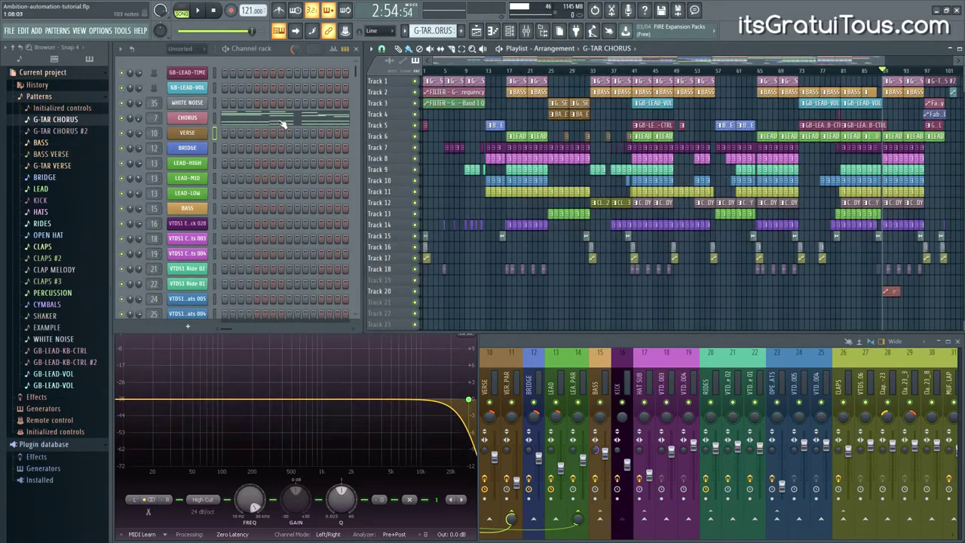
Open the CHORUS notes in the Piano roll and raise an early note's fine pitch
click(285, 125)
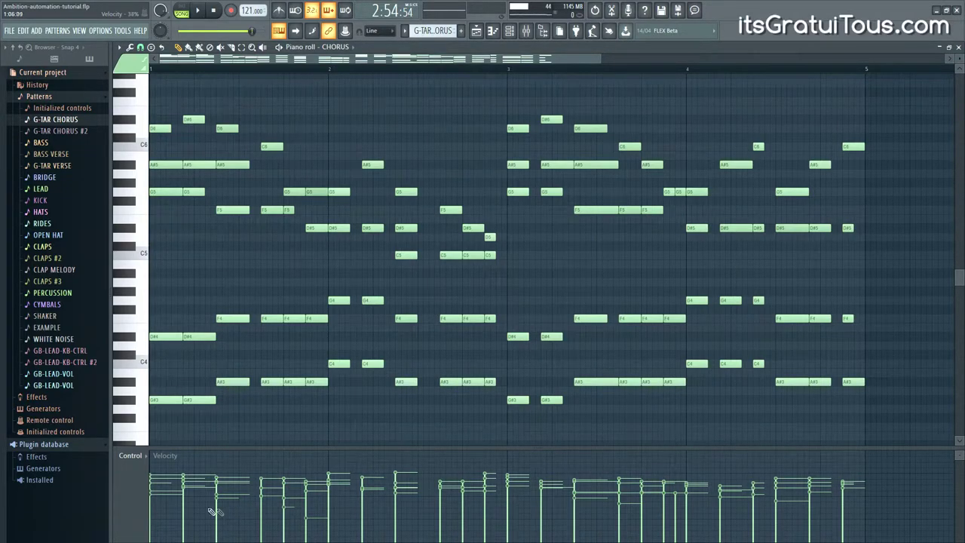
click(140, 492)
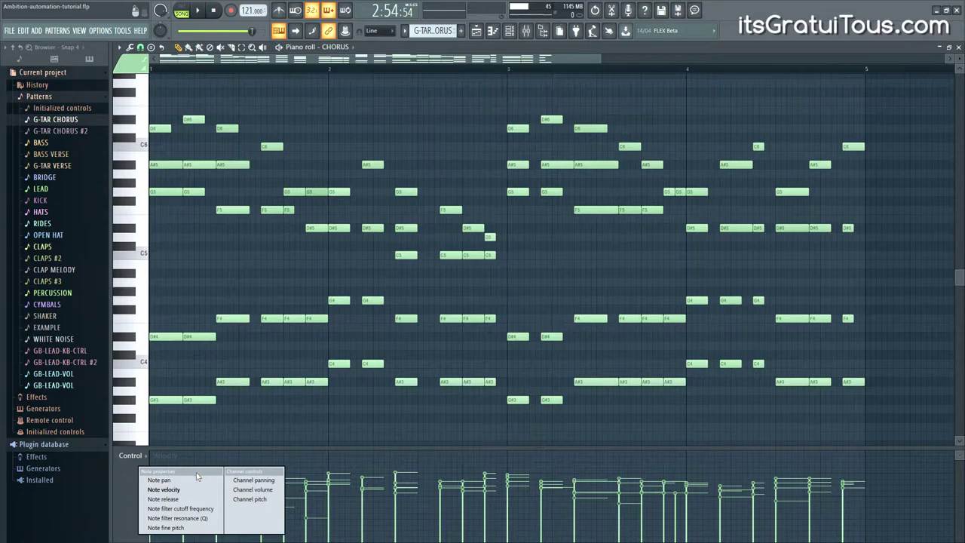
click(128, 488)
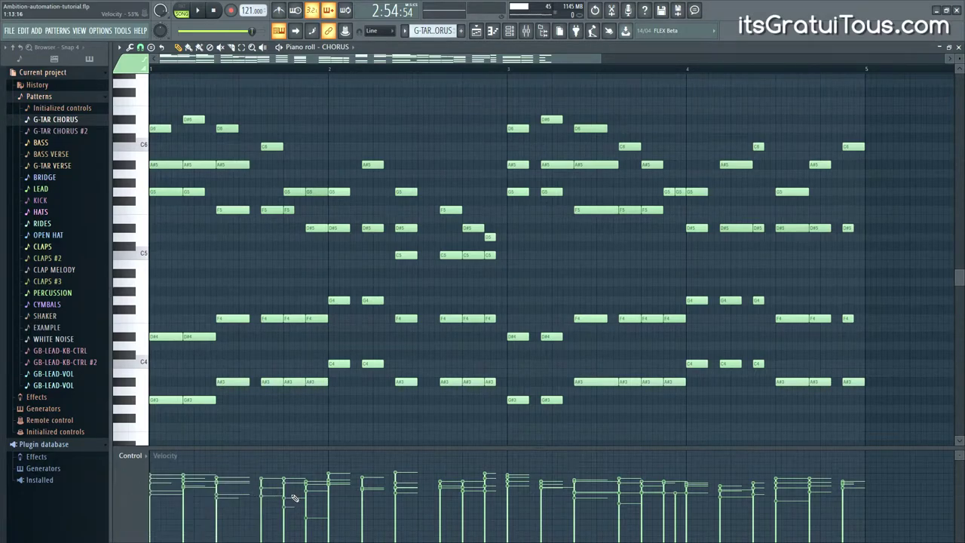
click(129, 487)
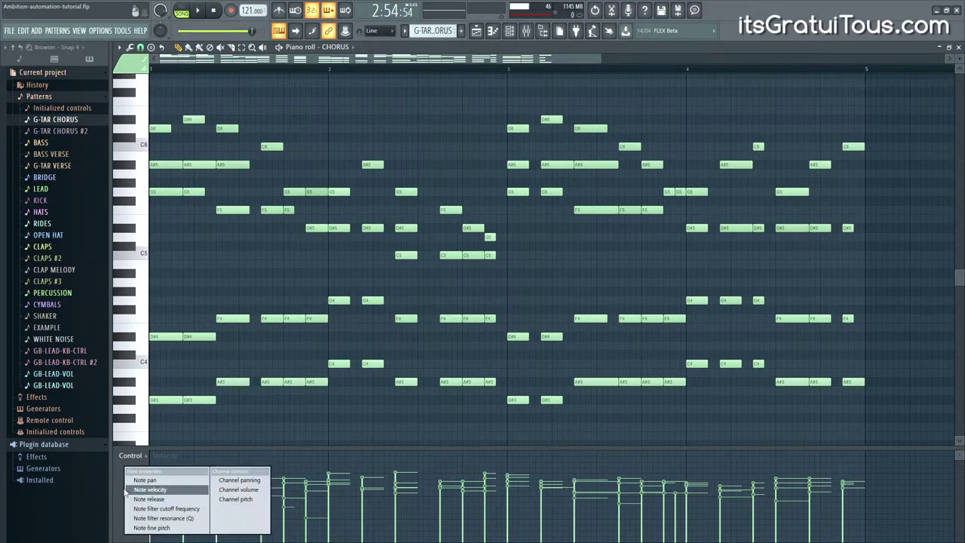
click(151, 527)
mouse_move(181, 500)
mouse_down()
mouse_move(199, 467)
mouse_move(216, 515)
mouse_up()
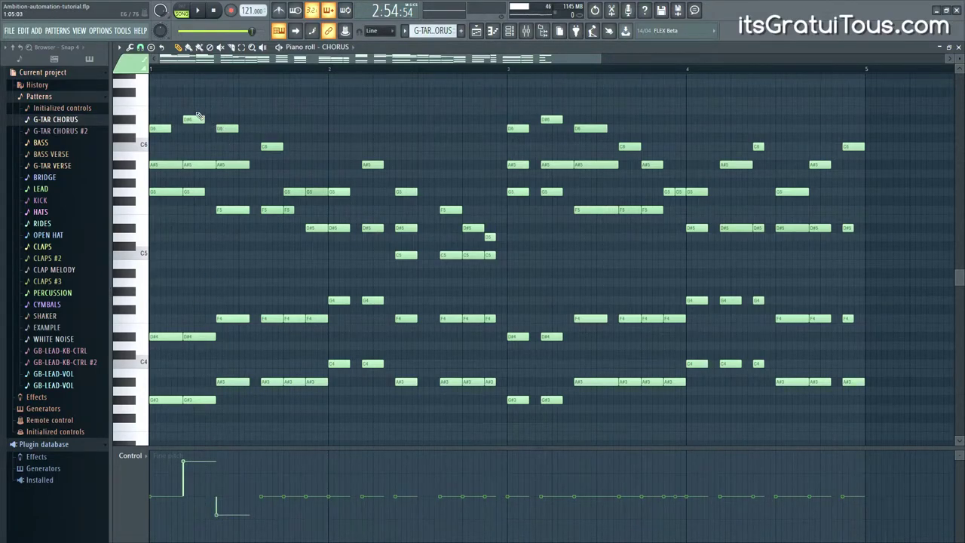
Select the five notes near bar 1's start and set the event lane to Channel pitch
drag(189, 108, 212, 407)
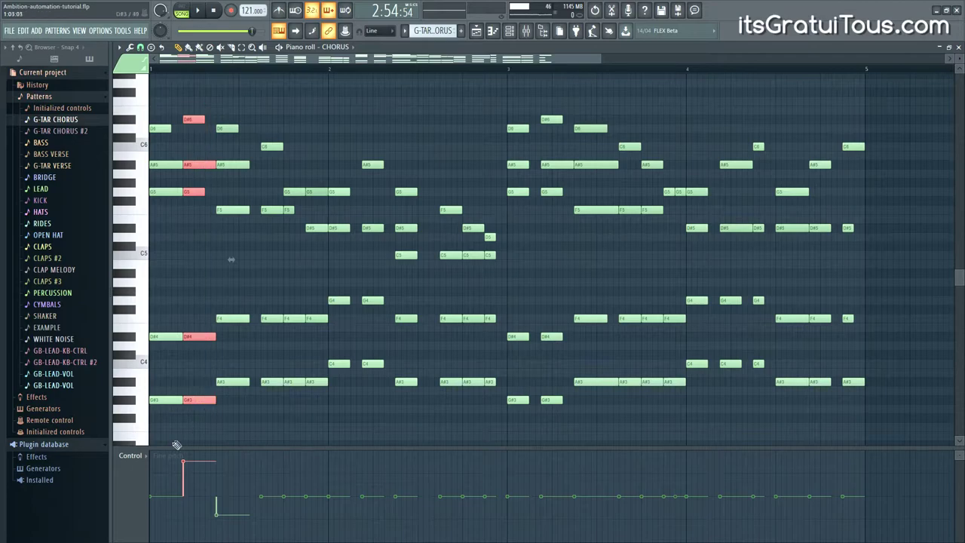
click(130, 456)
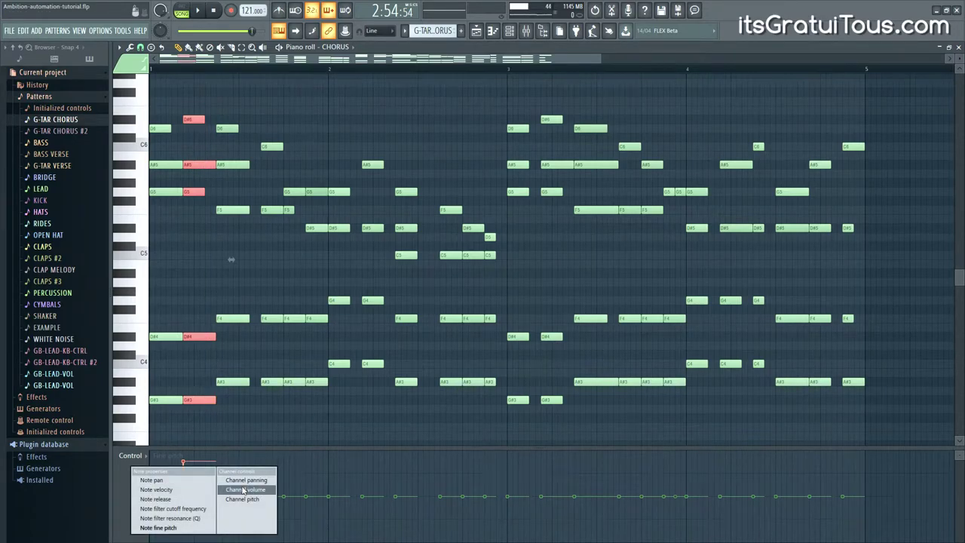
click(241, 499)
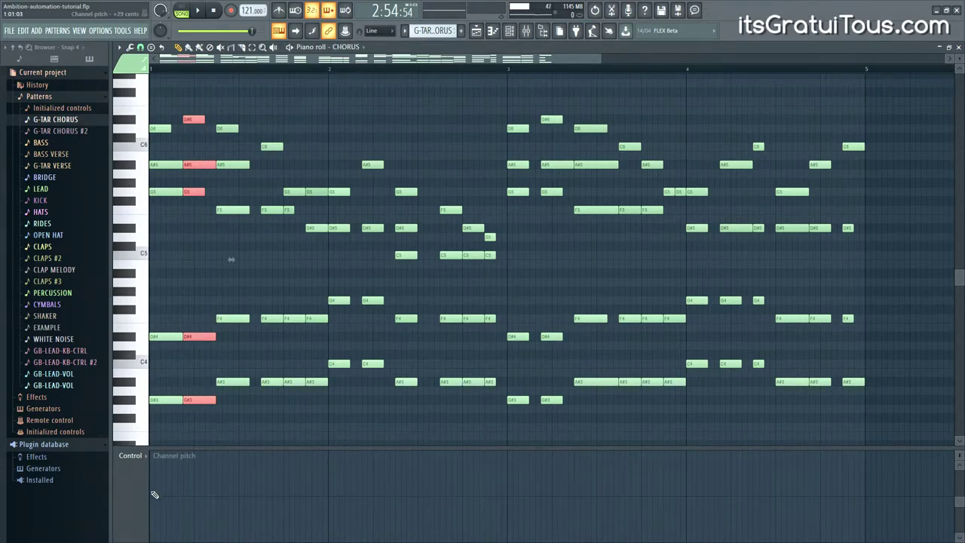
Draw a rise-dip-rise Channel pitch curve, then erase it completely with the Delete tool
mouse_move(156, 497)
mouse_down()
mouse_move(177, 473)
mouse_move(206, 507)
mouse_move(262, 478)
mouse_move(288, 477)
mouse_move(317, 506)
mouse_up()
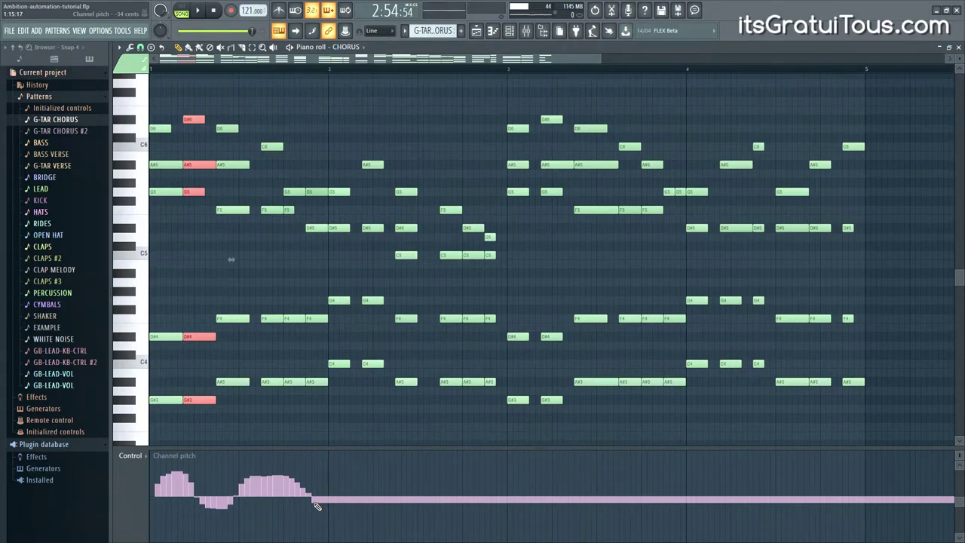
click(212, 47)
mouse_move(166, 494)
mouse_down()
mouse_move(230, 504)
mouse_move(218, 505)
mouse_up()
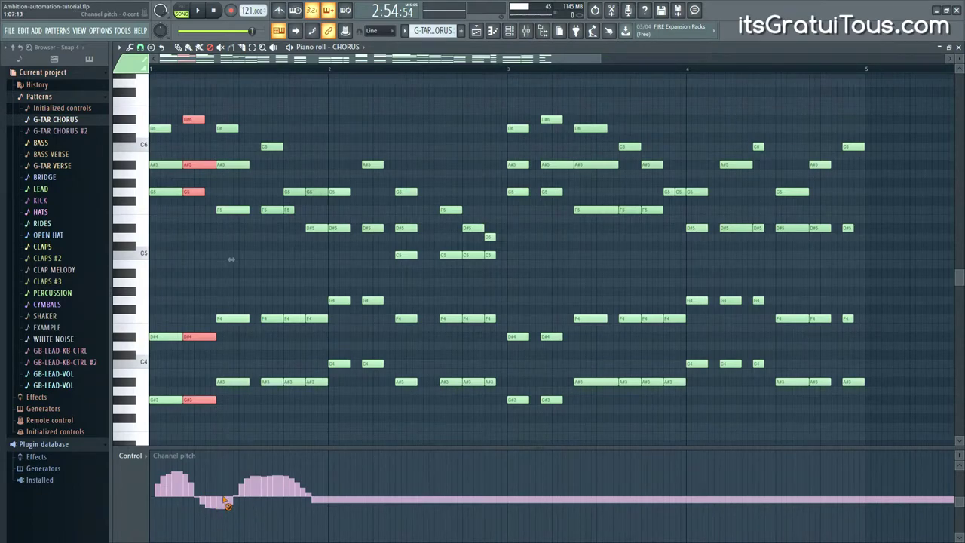
drag(169, 503, 295, 510)
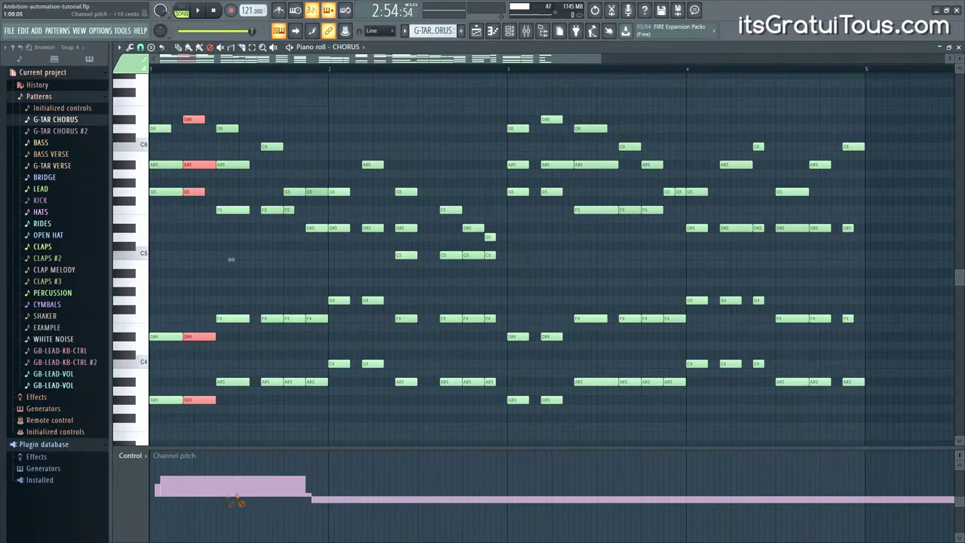
drag(158, 503, 360, 511)
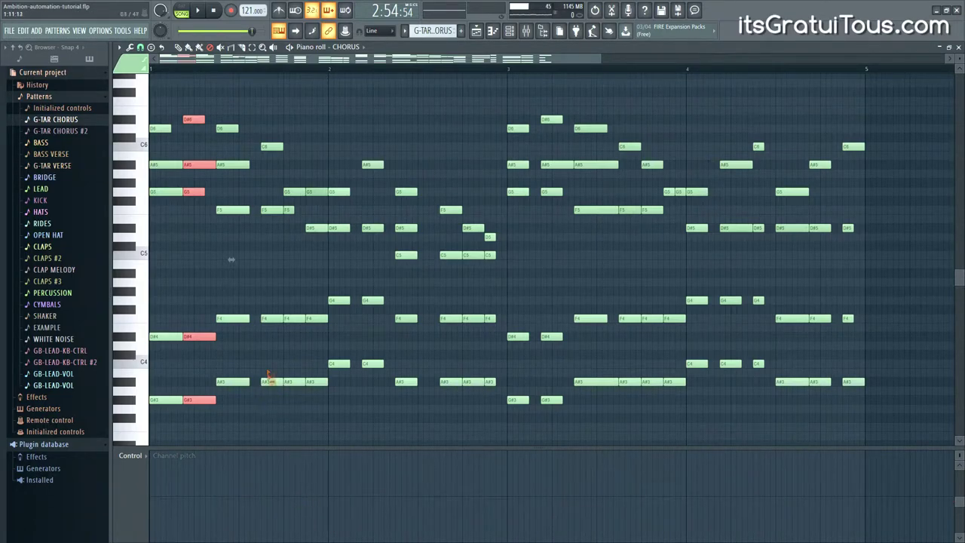
click(188, 47)
click(142, 501)
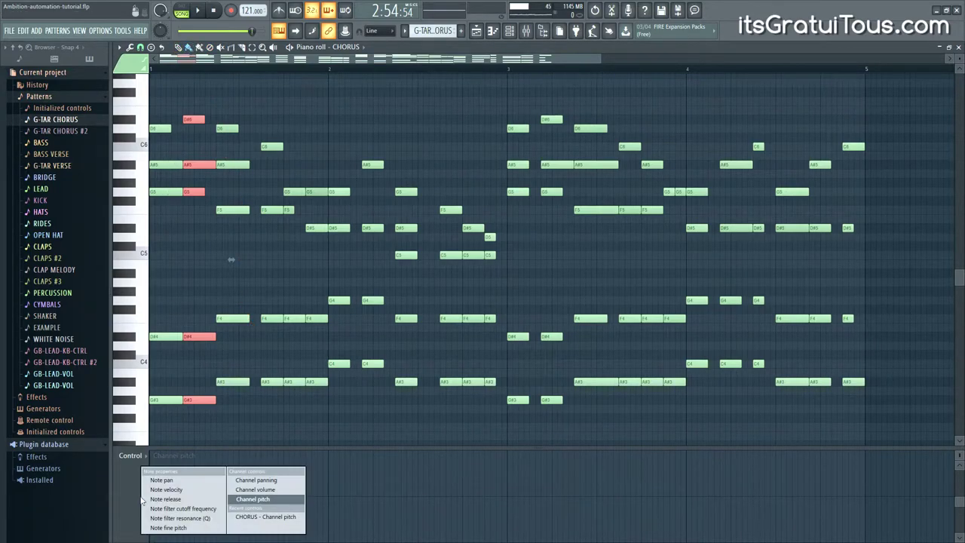
Draw a Channel panning curve with a bump at the pattern's start
click(255, 479)
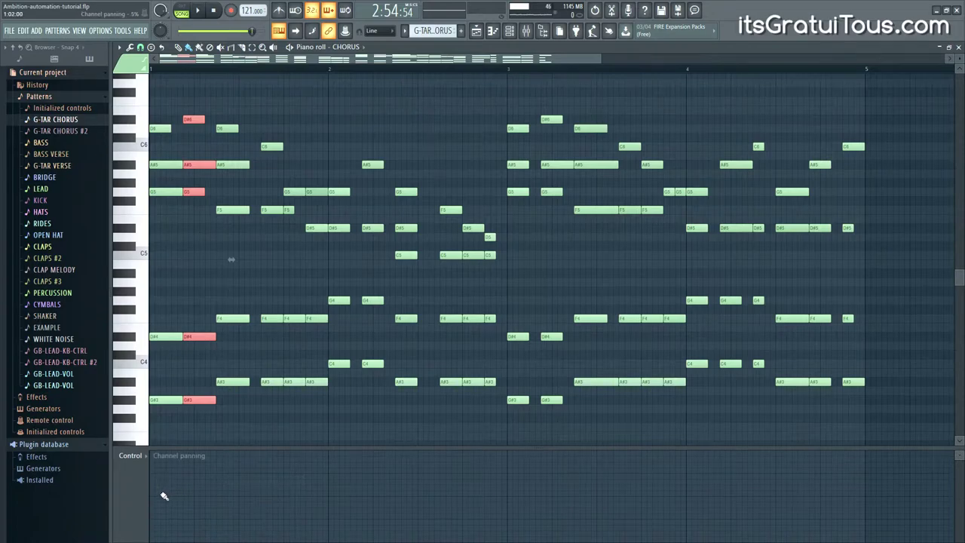
click(155, 492)
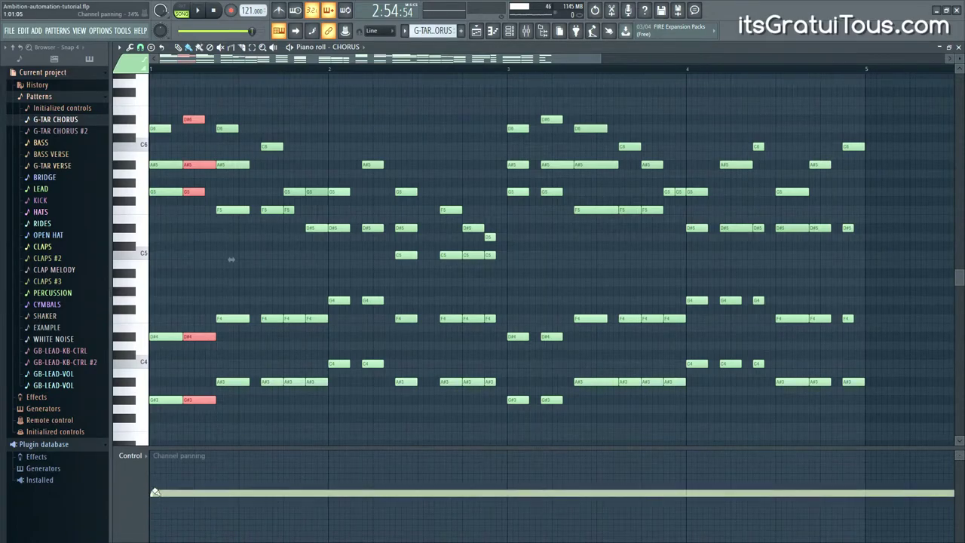
mouse_move(155, 493)
mouse_down()
mouse_move(169, 479)
mouse_move(188, 495)
mouse_up()
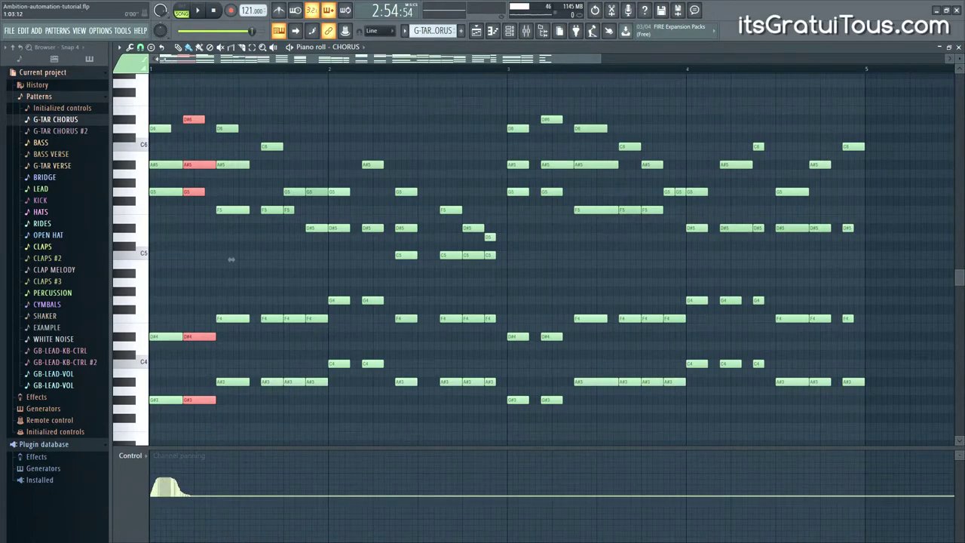
Edit Note pan: pan the first notes right and one early note fully left
click(130, 456)
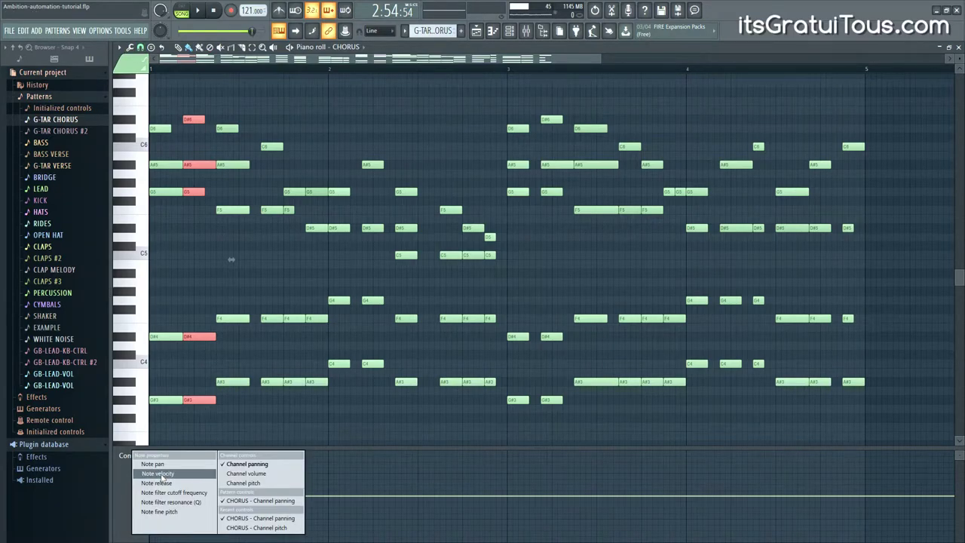
click(154, 464)
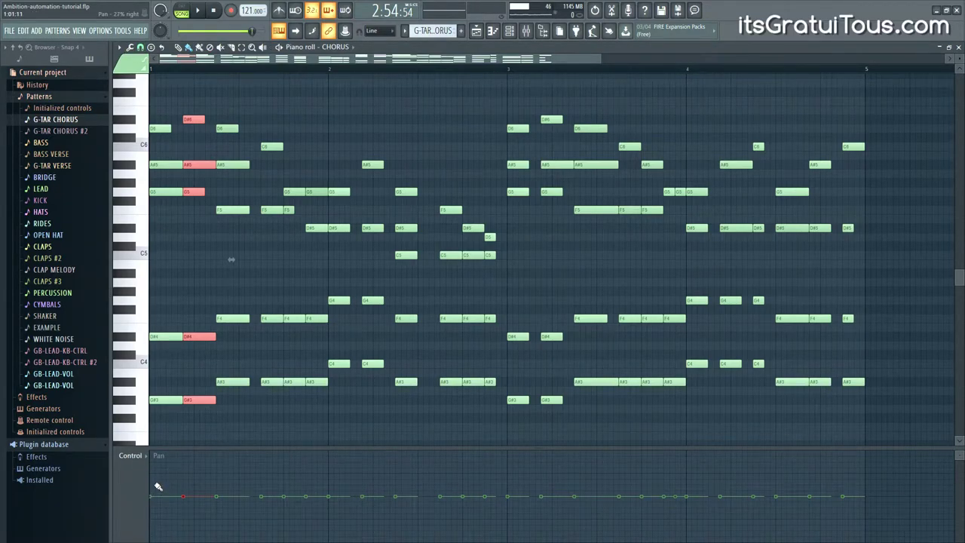
click(172, 414)
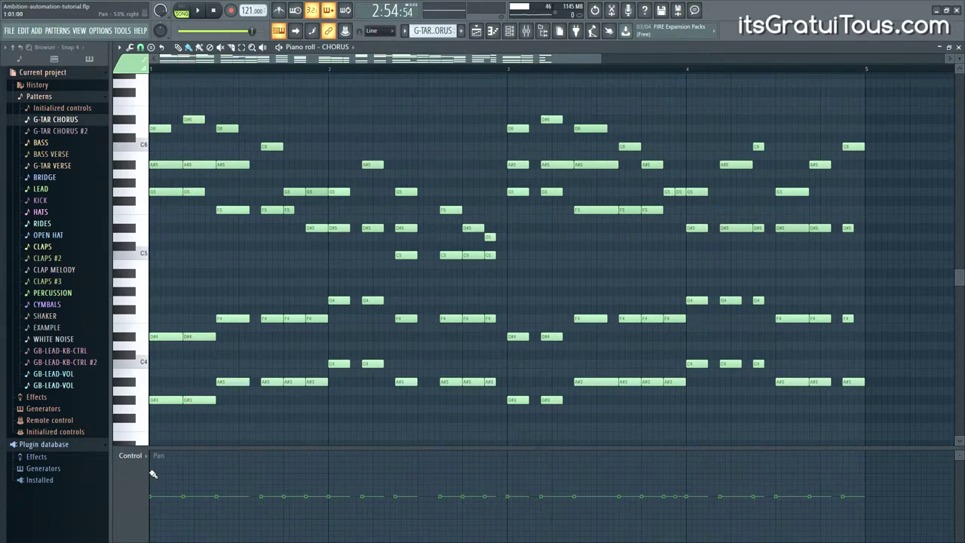
mouse_move(152, 475)
mouse_down()
mouse_move(152, 489)
mouse_move(150, 451)
mouse_up()
drag(184, 499, 183, 540)
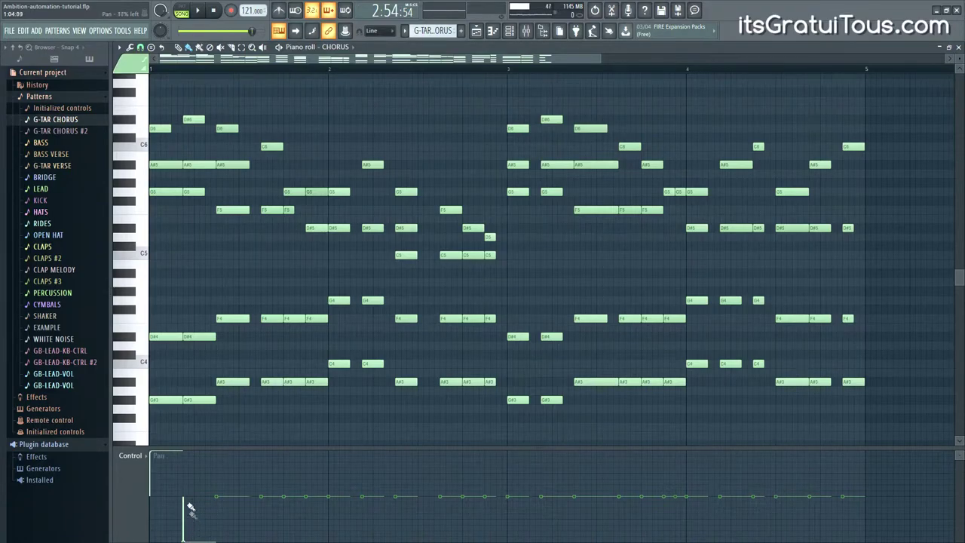
Draw Channel panning dipping below centre near the pattern's start
click(140, 456)
click(258, 465)
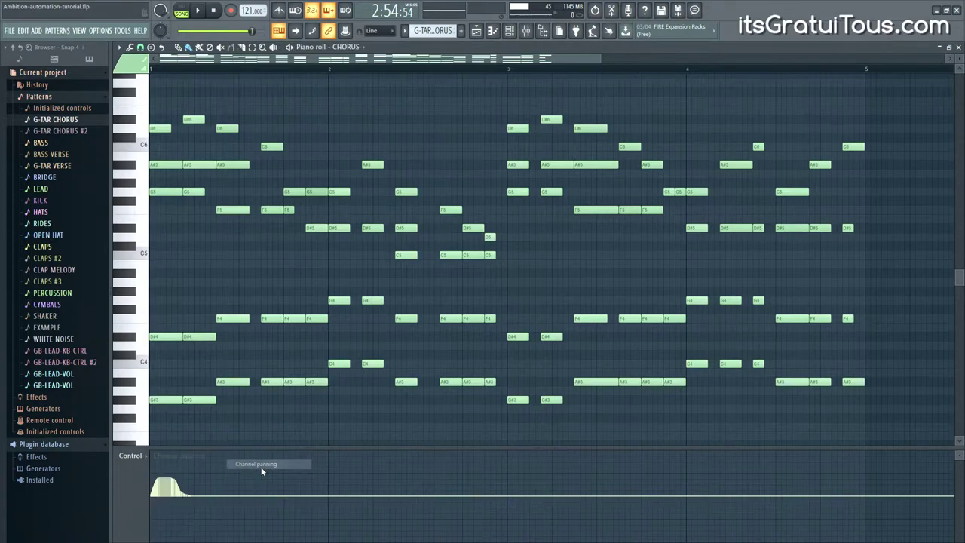
drag(168, 489, 171, 533)
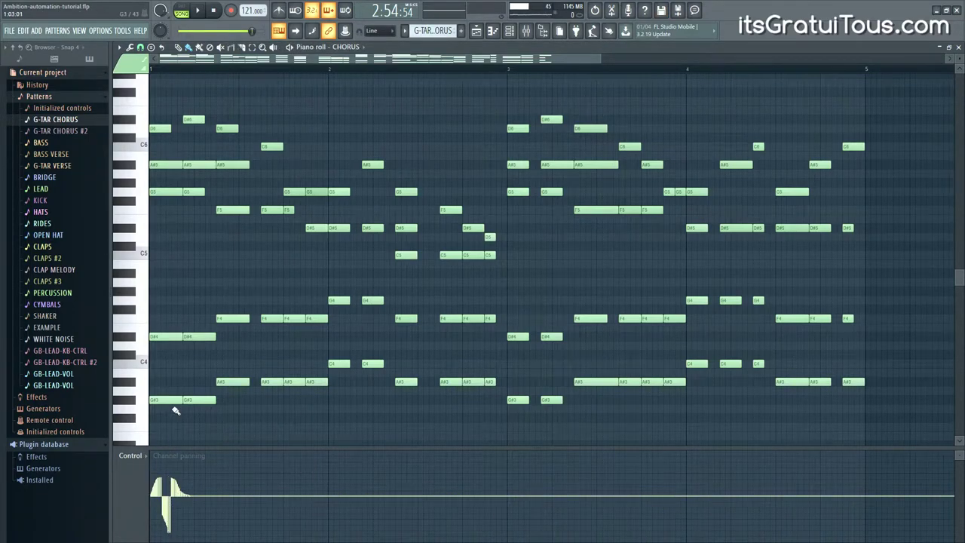
click(130, 455)
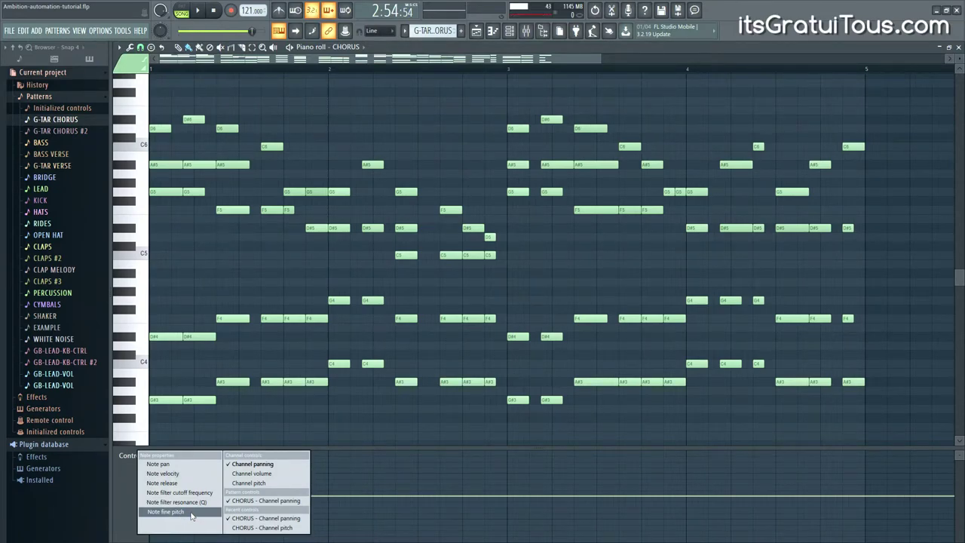
Paint a steadily rising Note fine pitch ramp across all CHORUS notes
click(191, 516)
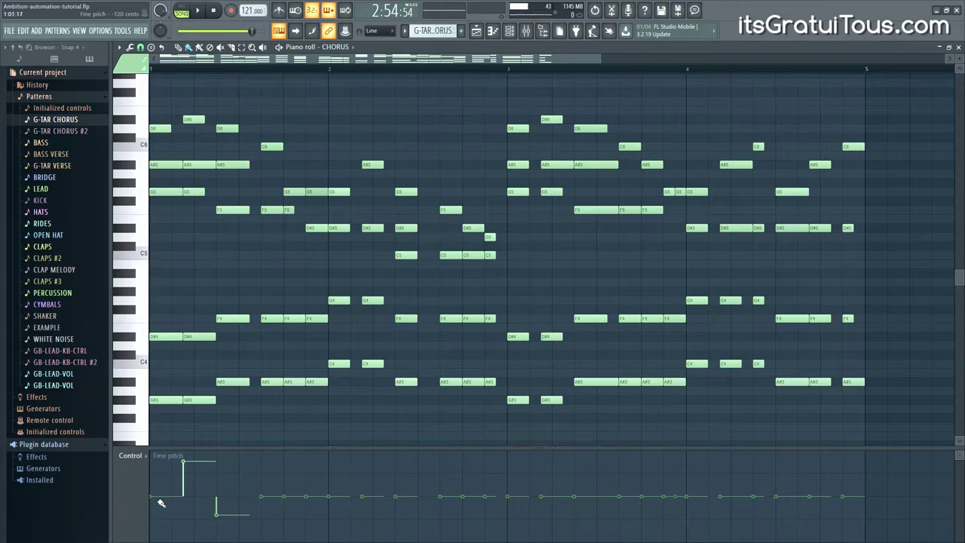
mouse_move(160, 499)
mouse_down()
mouse_move(237, 498)
mouse_move(346, 469)
mouse_move(532, 444)
mouse_move(744, 433)
mouse_move(842, 420)
mouse_up()
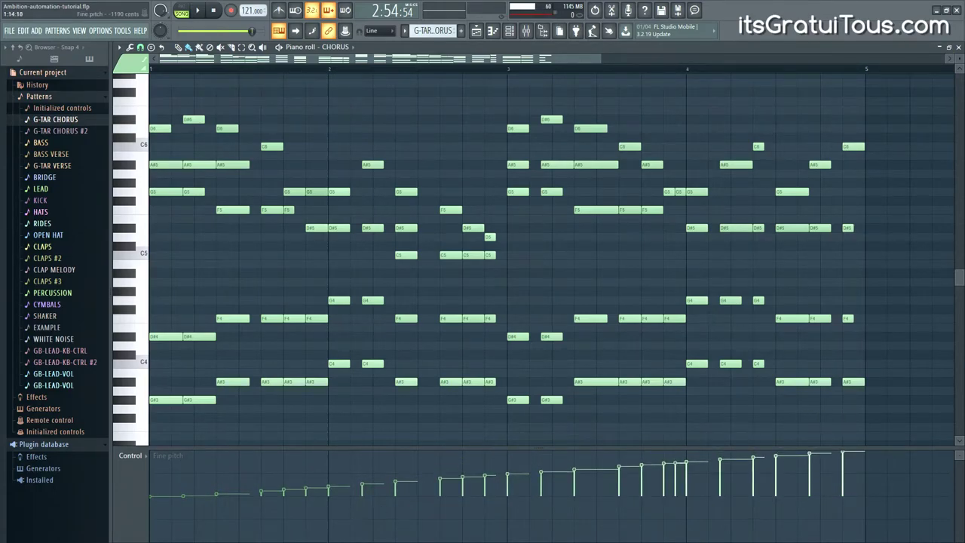
drag(328, 383, 185, 439)
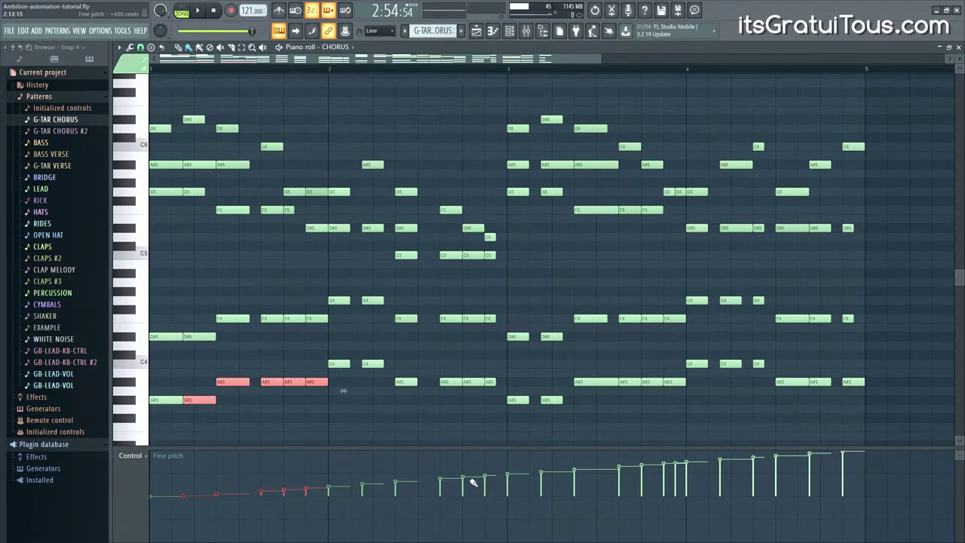
click(132, 455)
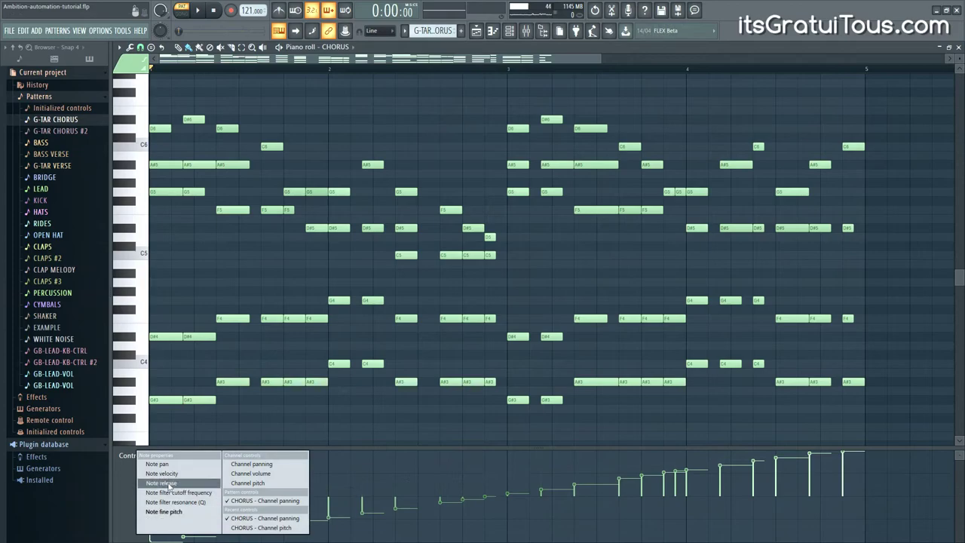
Show Note velocity in the control lane and mouse-wheel the A#5, G5 and F5 notes' velocities
click(162, 473)
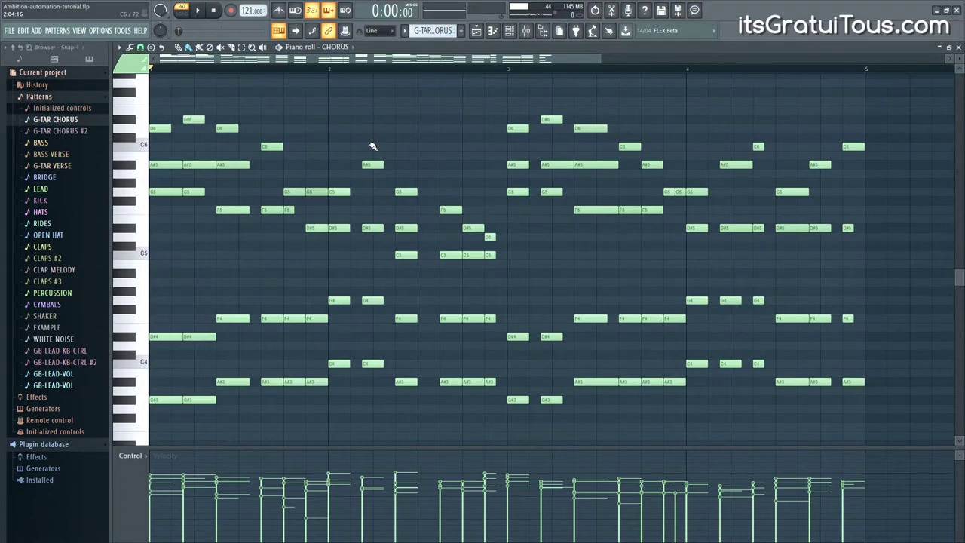
drag(369, 153, 441, 206)
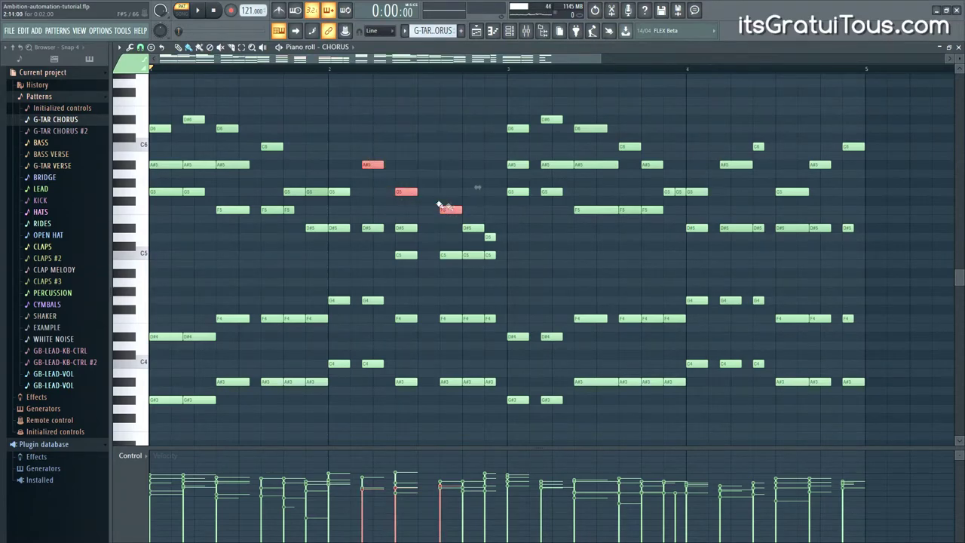
ctrl+click(318, 191)
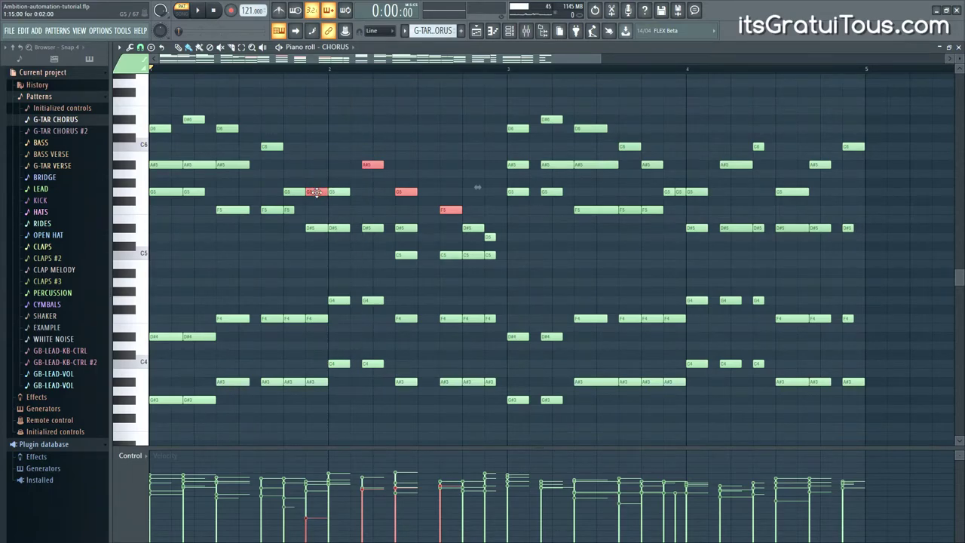
scroll(315, 192, up, 8)
scroll(315, 192, down, 5)
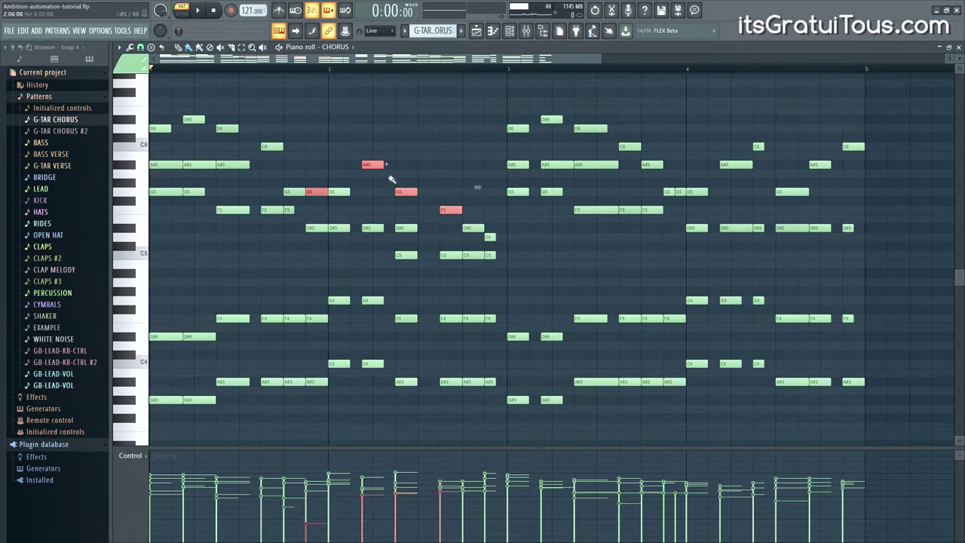
click(427, 158)
Lower two notes' velocity bars, then select and deselect the F5, C5 and F4 notes
mouse_move(444, 484)
mouse_down()
mouse_move(450, 511)
mouse_move(462, 502)
mouse_up()
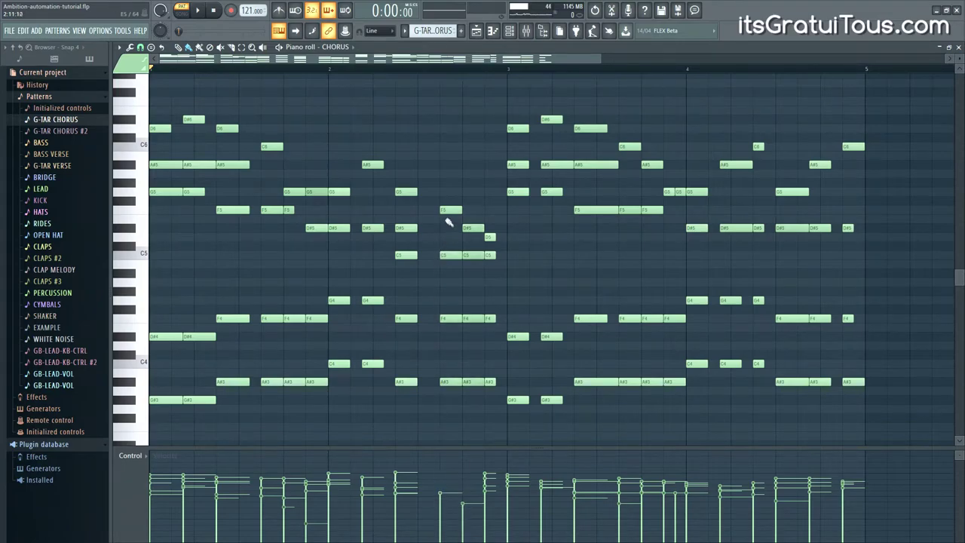
drag(440, 188, 448, 409)
click(448, 409)
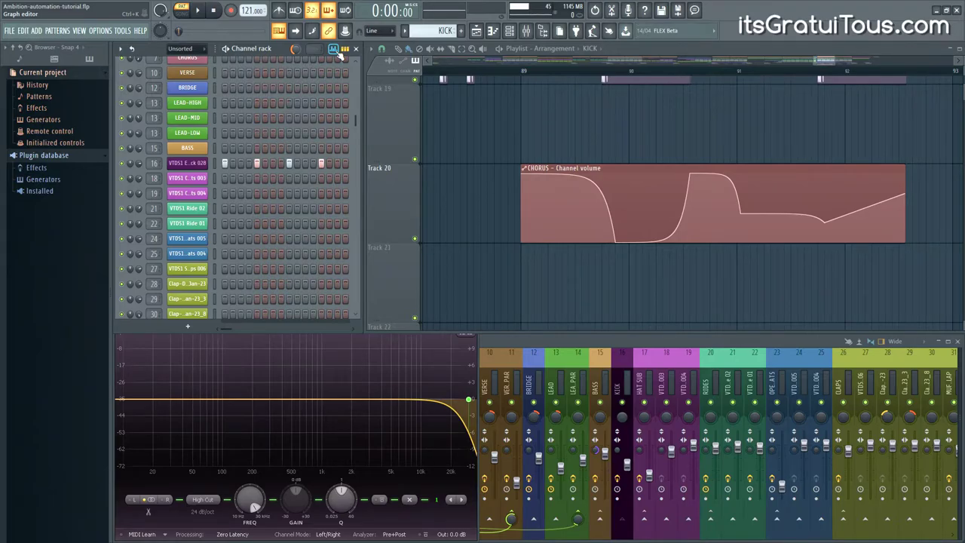
Open channel 16's step graph editor and step through Fine and Pan to the Shift graph
click(214, 163)
click(333, 49)
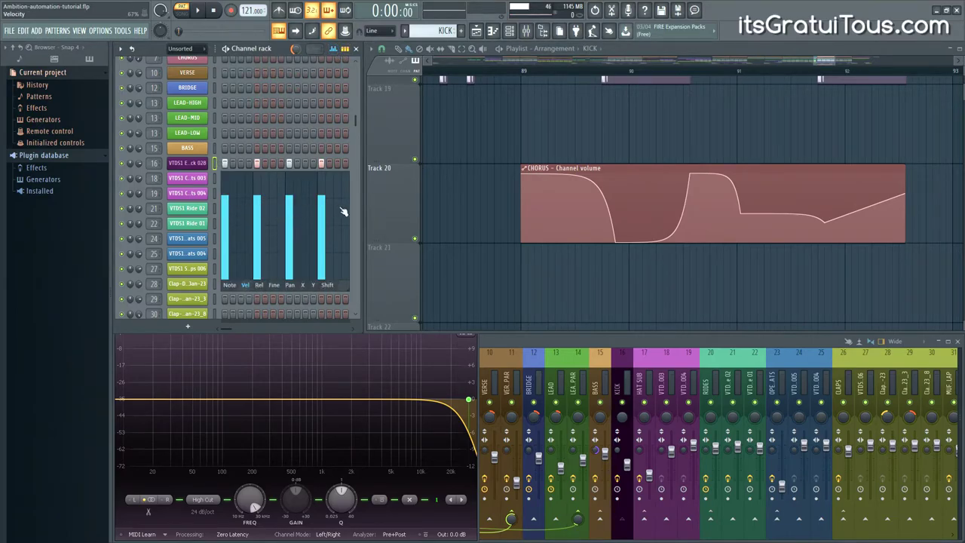
click(274, 285)
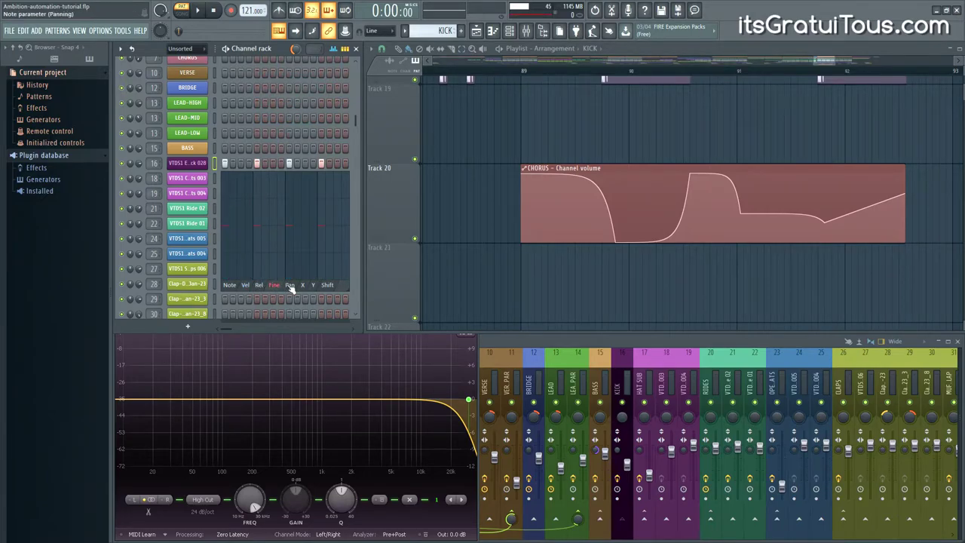
click(291, 285)
click(327, 285)
Raise the first step's Shift value, then bring up the FILTER Pro-Q window
click(227, 230)
drag(227, 230, 224, 190)
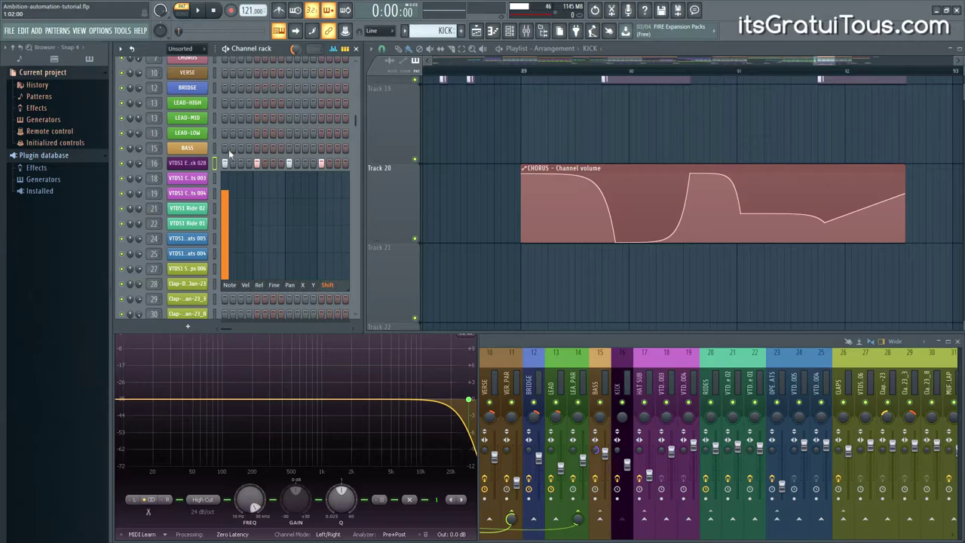
key(Escape)
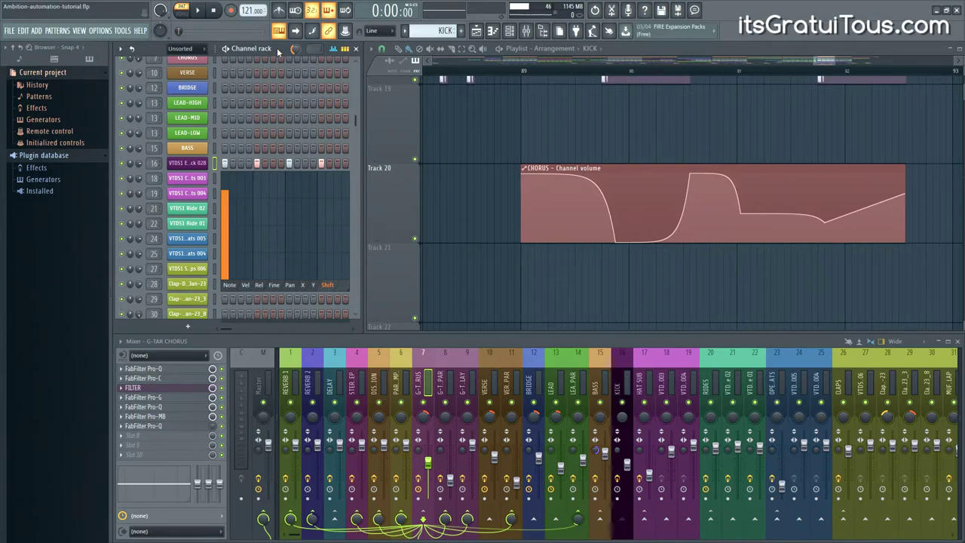
click(193, 391)
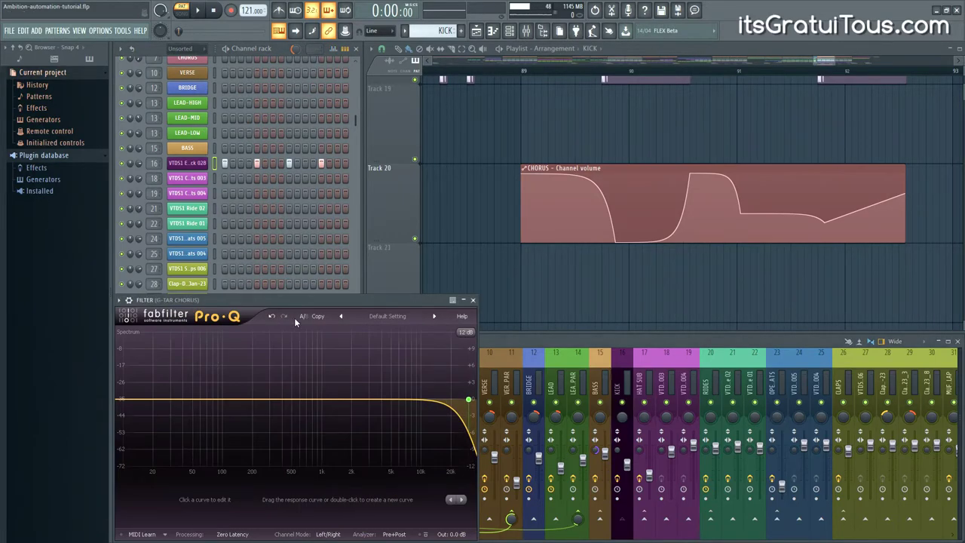
Create a downward-sloping Band 1 Frequency automation clip across bars 89–91 and play it back
click(468, 399)
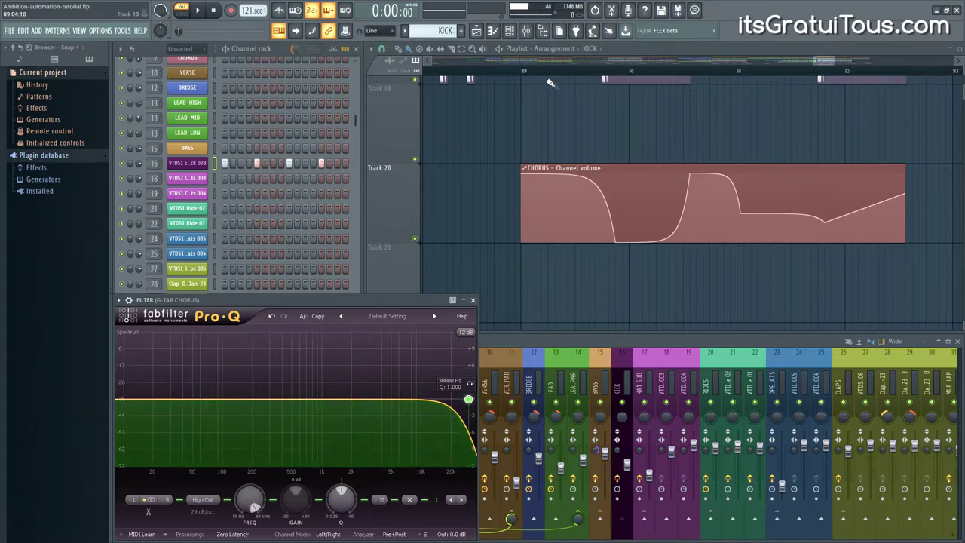
drag(528, 75, 703, 75)
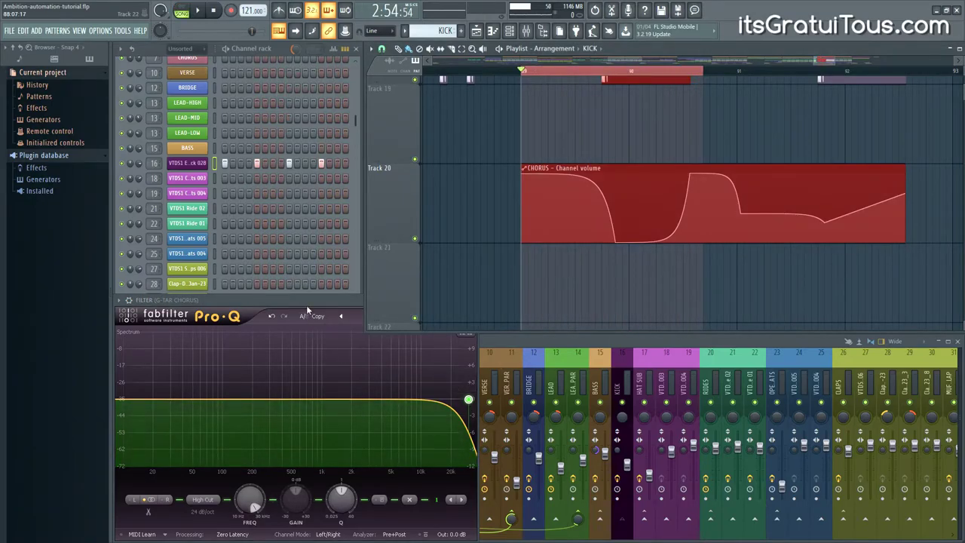
right_click(252, 503)
click(287, 456)
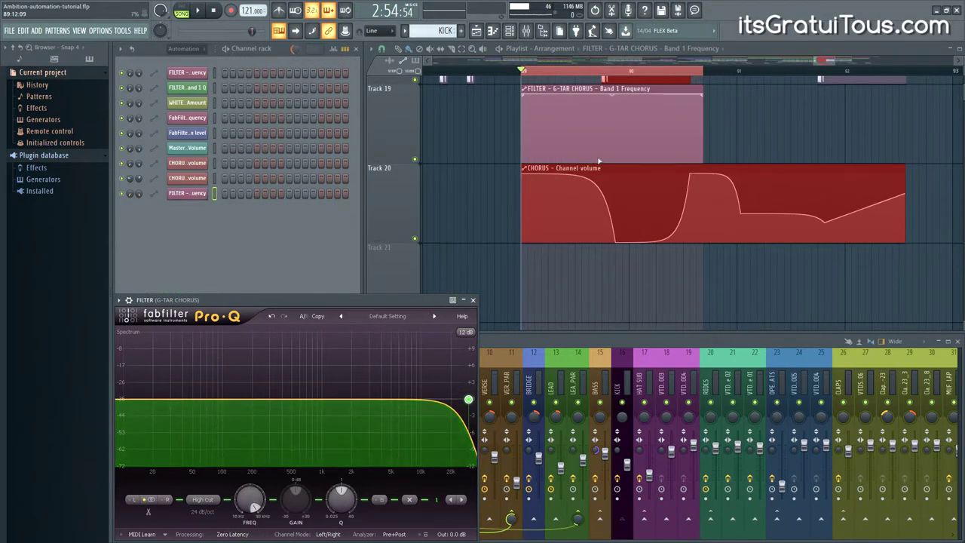
drag(699, 98, 703, 137)
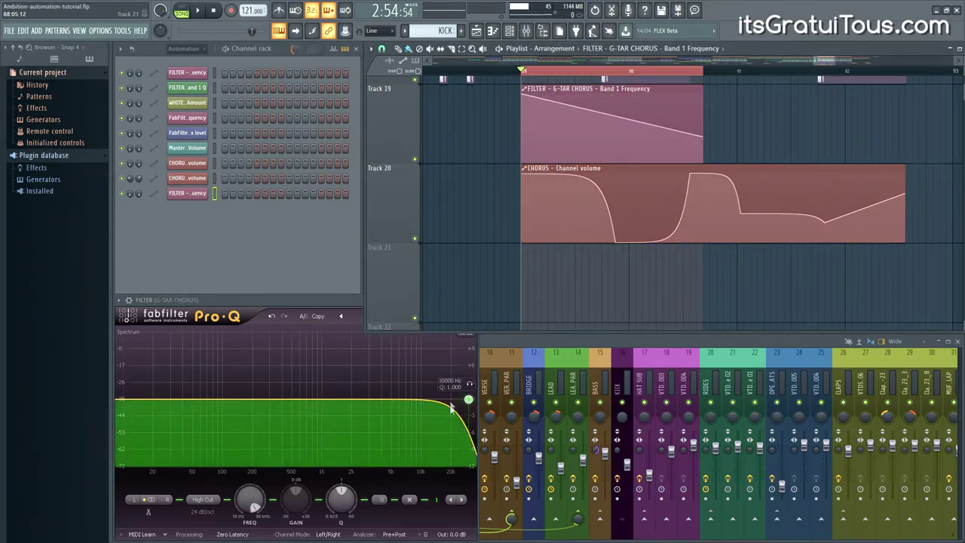
key(space)
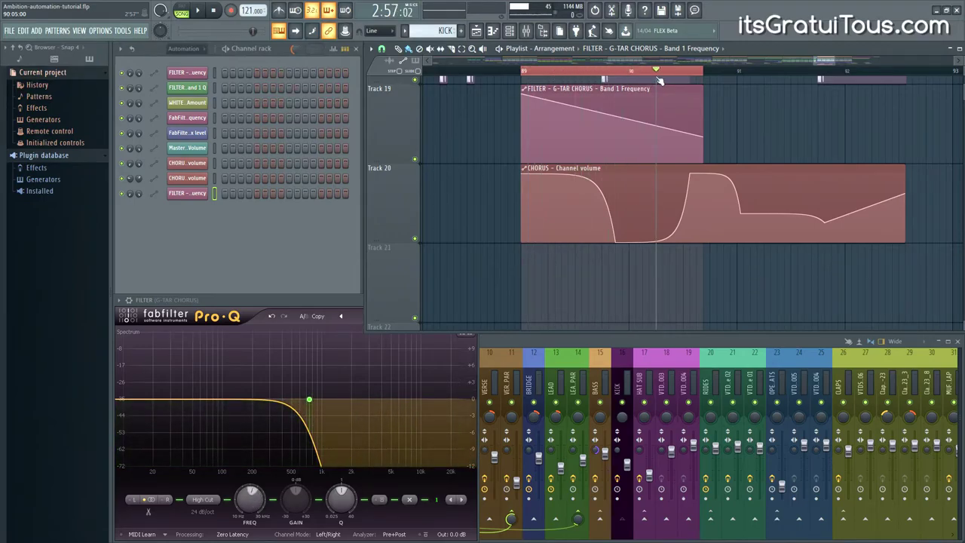
drag(658, 80, 632, 78)
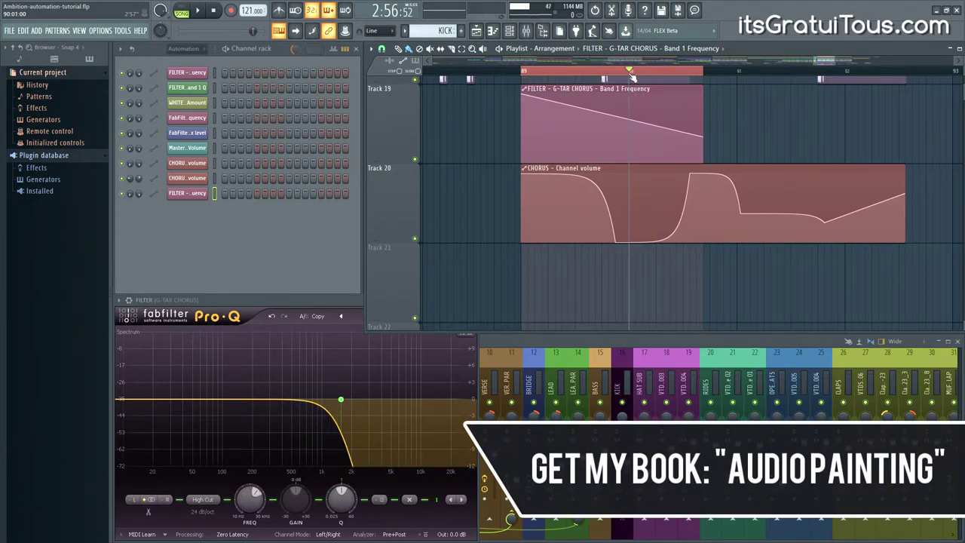
Close Pro-Q and lower the Master insert's Pro-C Mix level to 18%
click(356, 300)
click(266, 374)
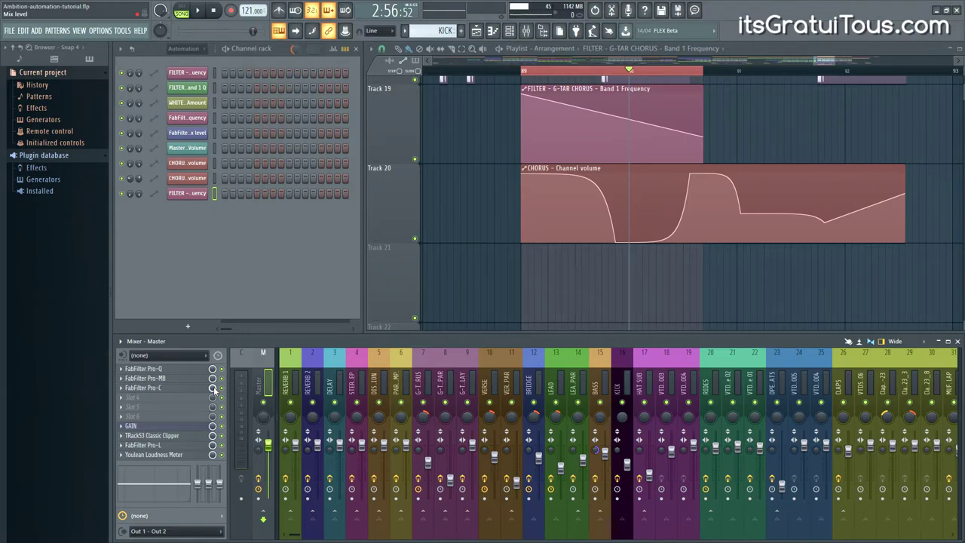
drag(214, 389, 214, 399)
Create a Pro-C Mix level automation clip on Track 21, nudge it earlier and add a peak point
right_click(214, 388)
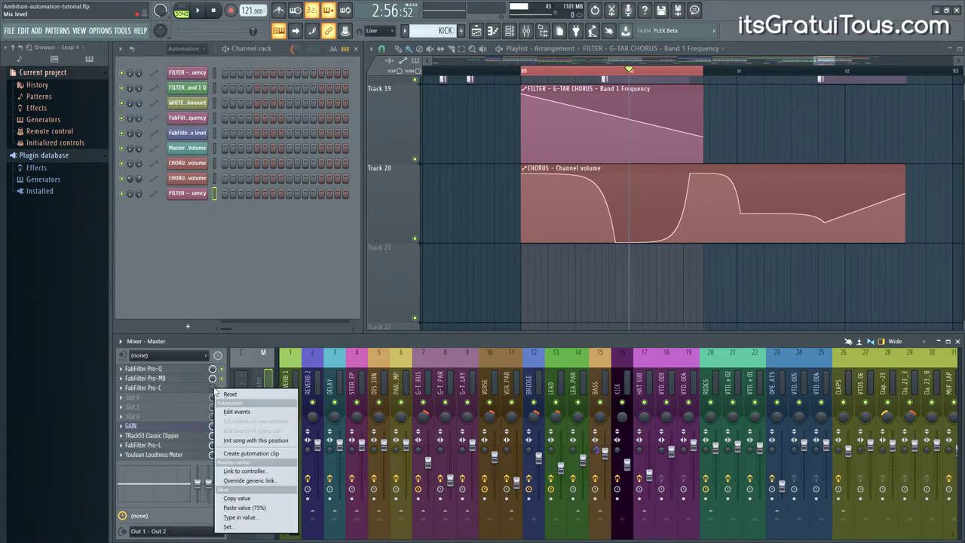
click(236, 454)
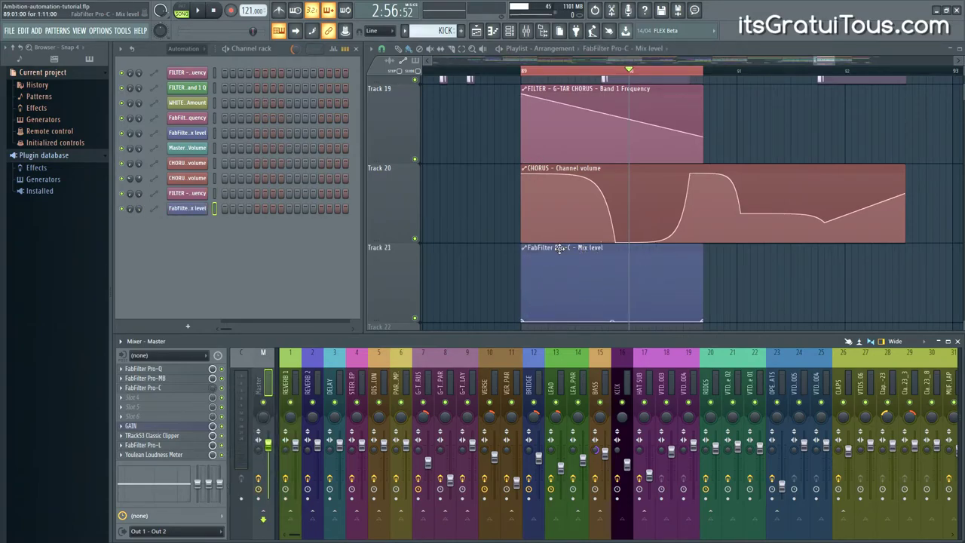
drag(560, 249, 554, 249)
click(522, 257)
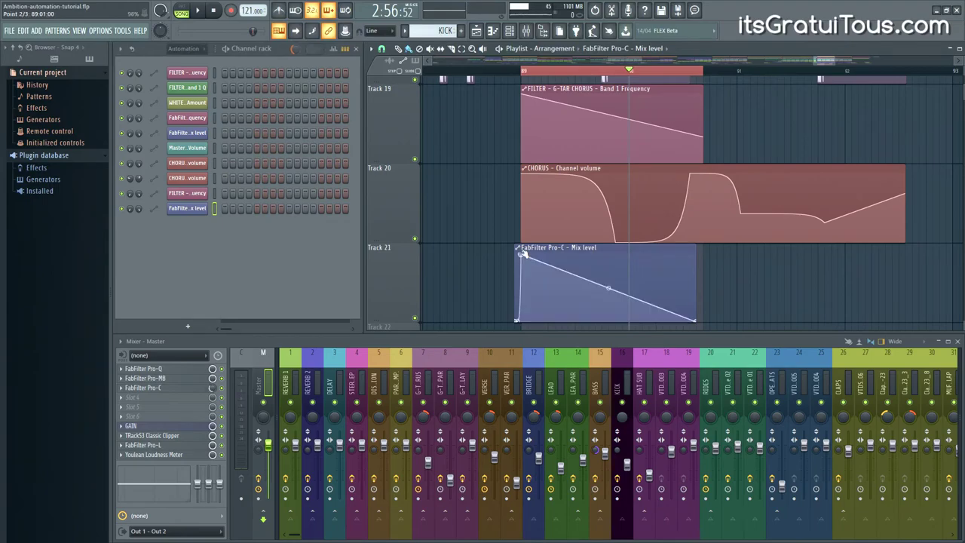
Lengthen the Mix level clip into a rise-hold-drop curve, then pick G-TAR CHORUS's empty slot 8
drag(699, 321, 710, 322)
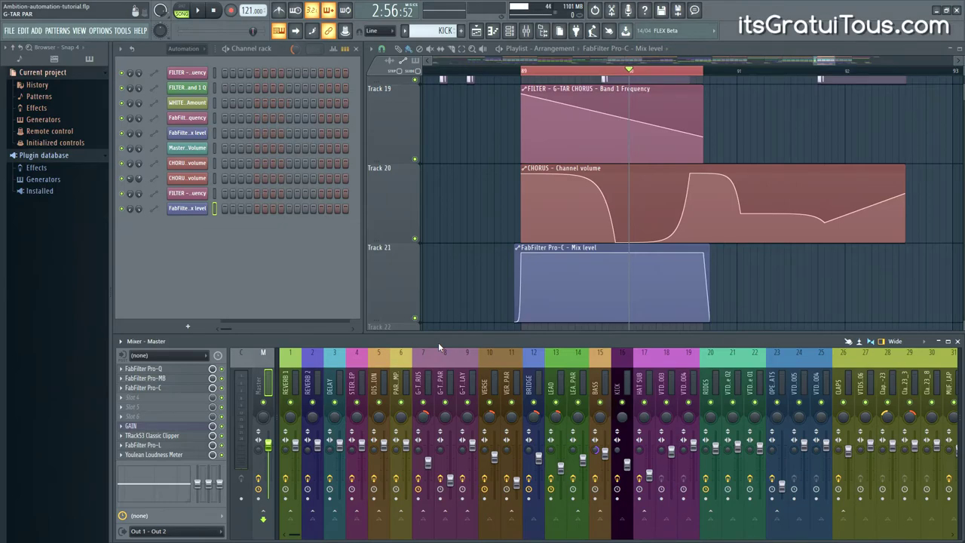
click(433, 356)
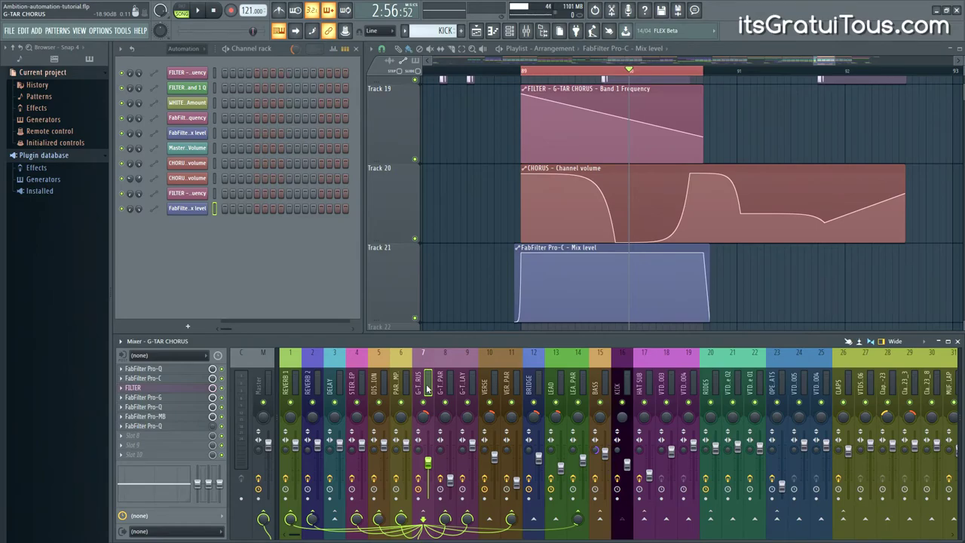
click(166, 436)
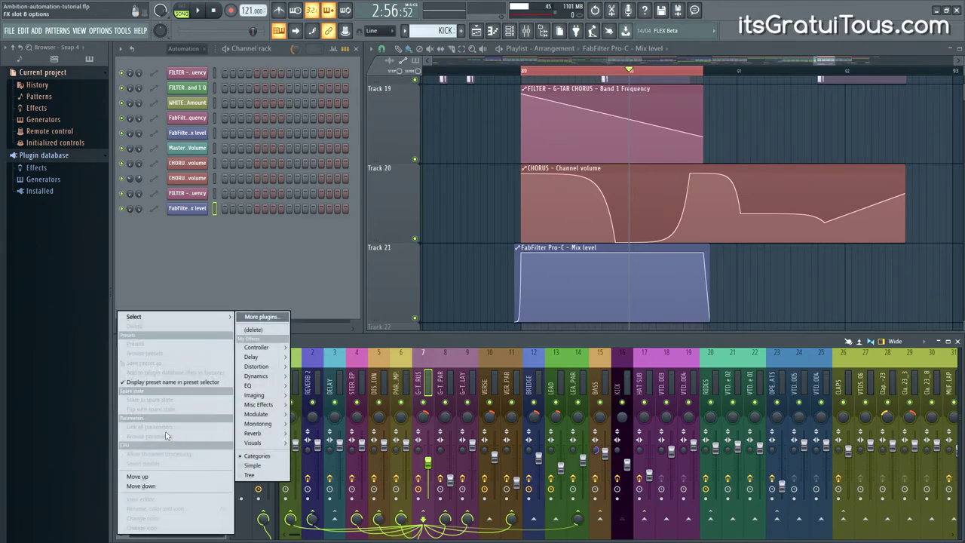
Load Fruity Limiter into G-TAR CHORUS slot 8 with its CEIL at 12.0dB
mouse_move(268, 379)
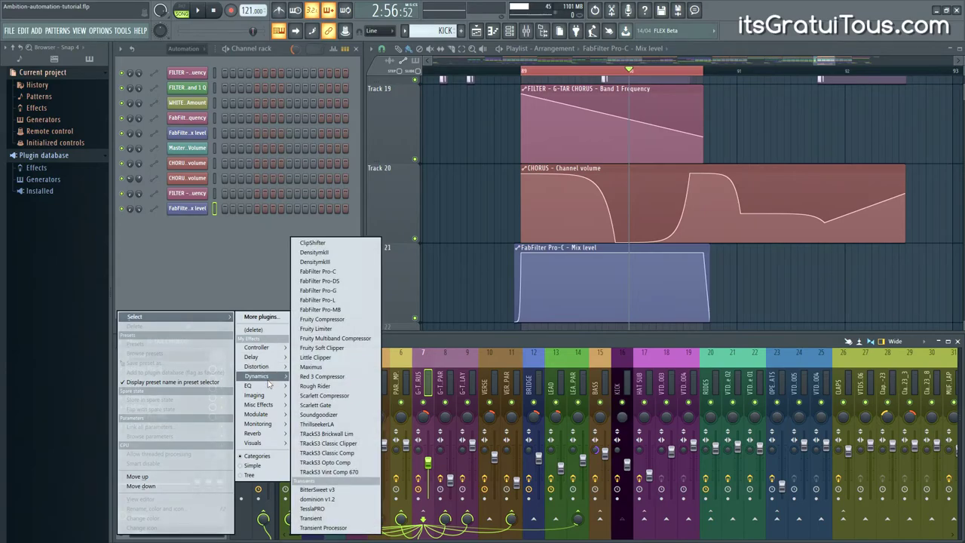
click(317, 329)
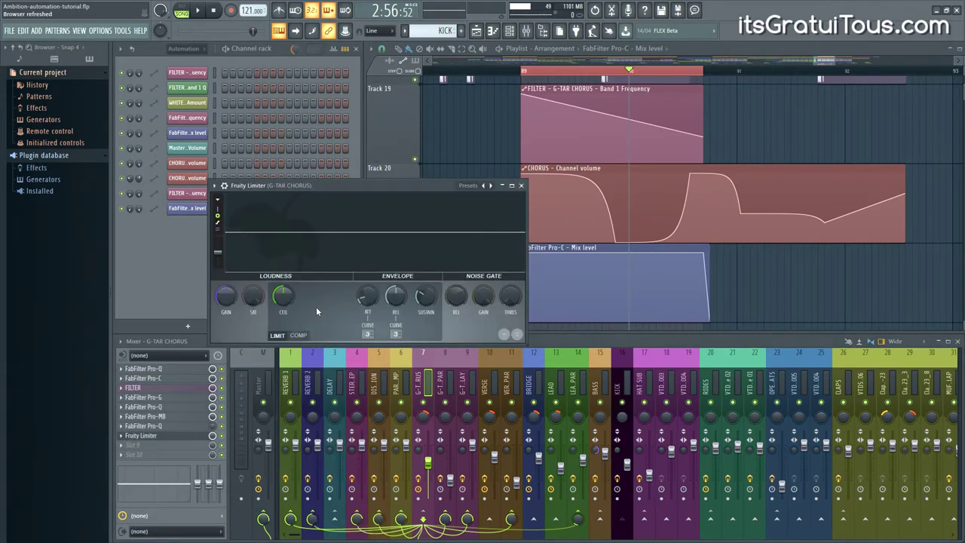
scroll(286, 299, up, 5)
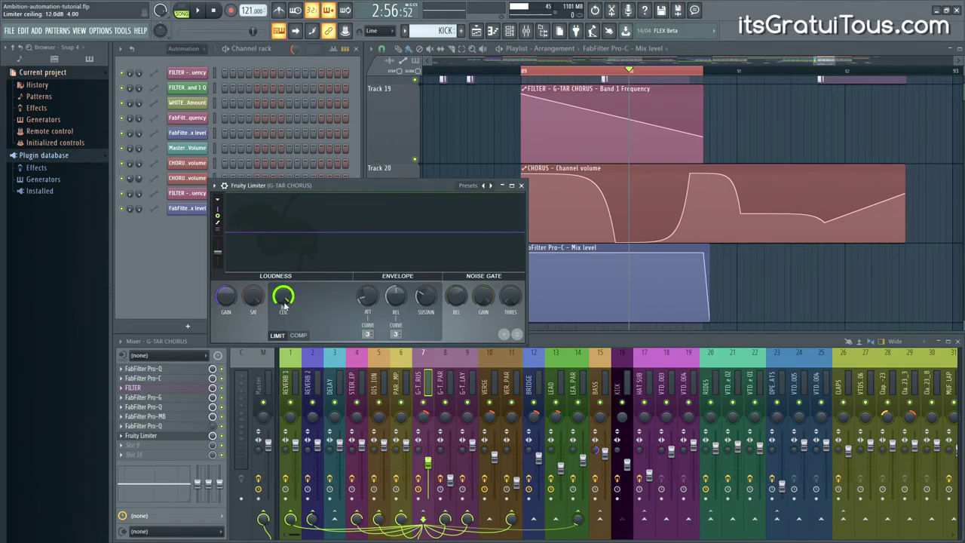
right_click(226, 299)
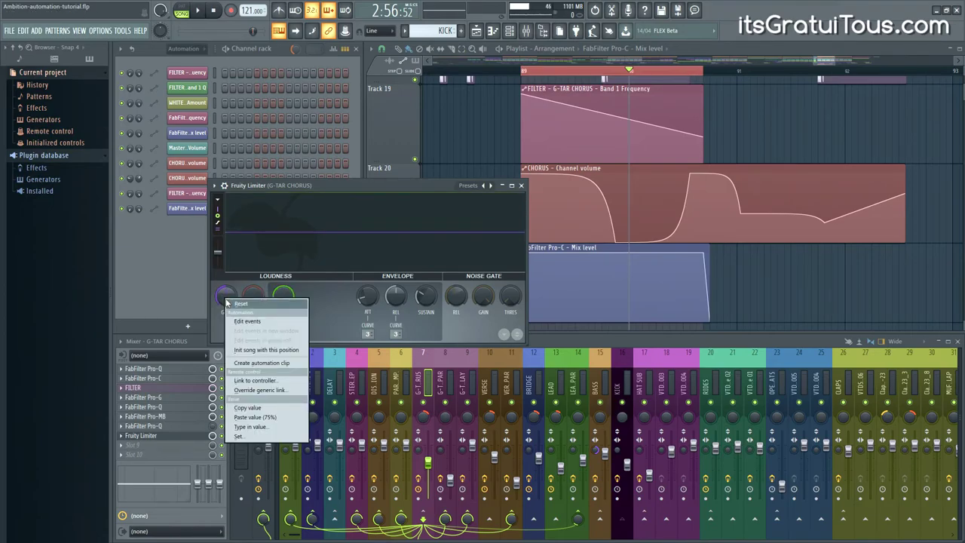
click(332, 306)
drag(338, 187, 290, 82)
click(427, 462)
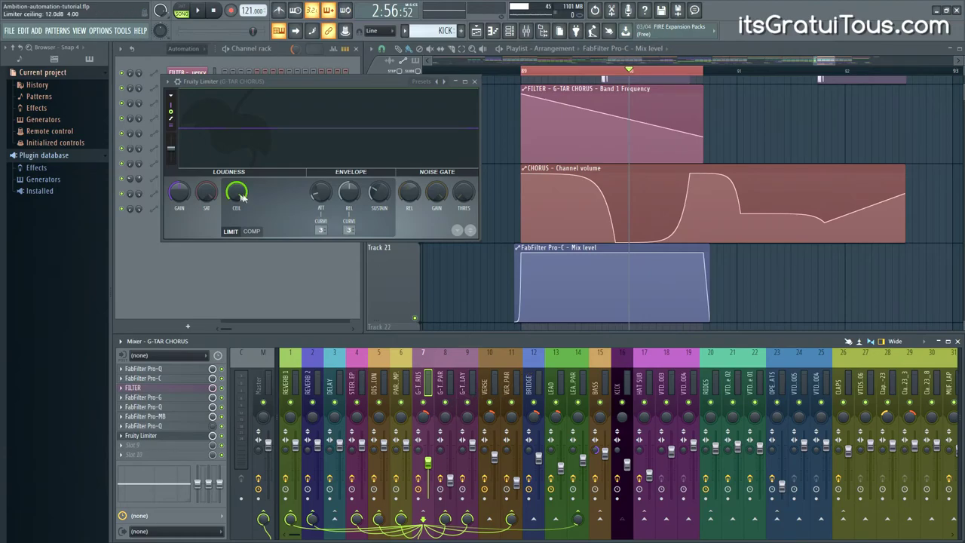
scroll(181, 193, down, 2)
scroll(181, 193, up, 2)
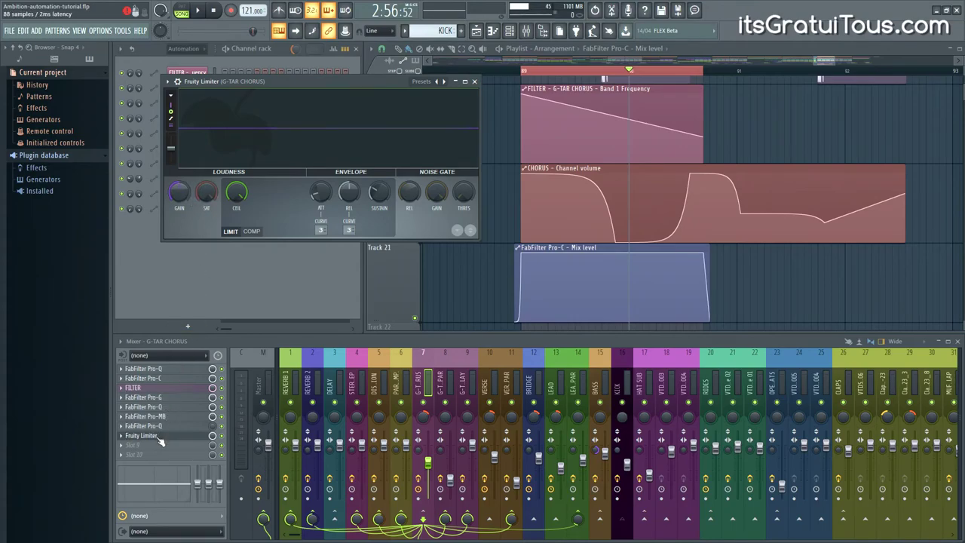
Rename the Fruity Limiter slot to GAIN
key(F2)
text(GAIN)
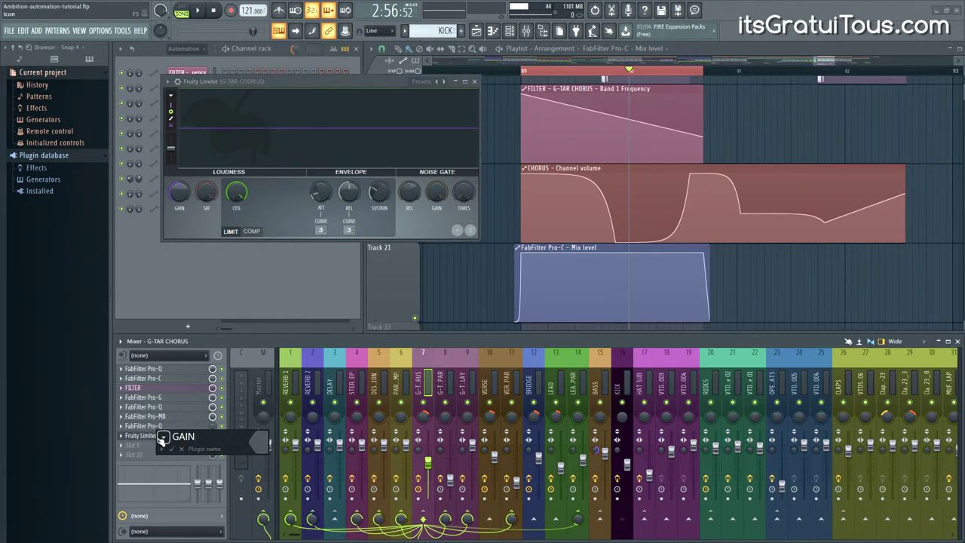
key(Return)
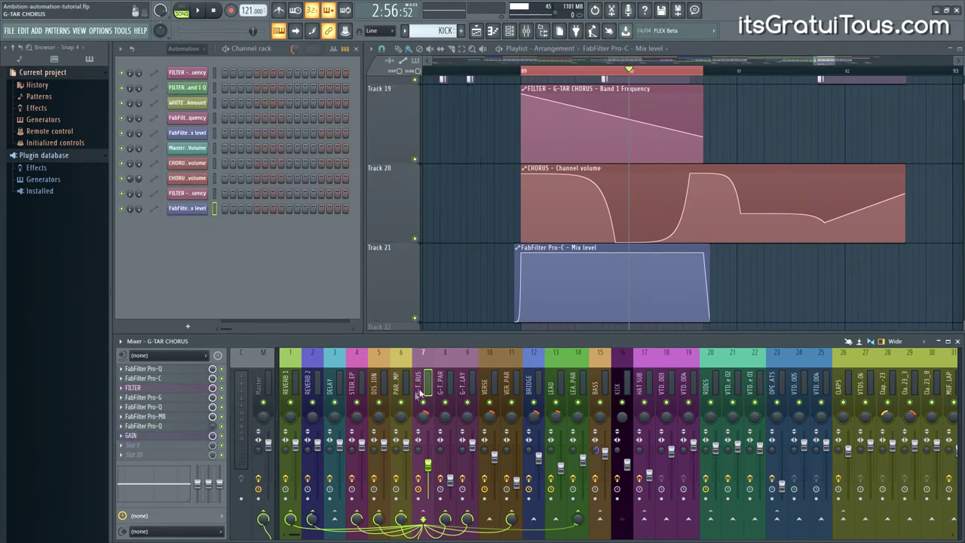
Raise the G-TAR CHORUS channel volume to -3.9dB, checking the GAIN limiter window
click(186, 438)
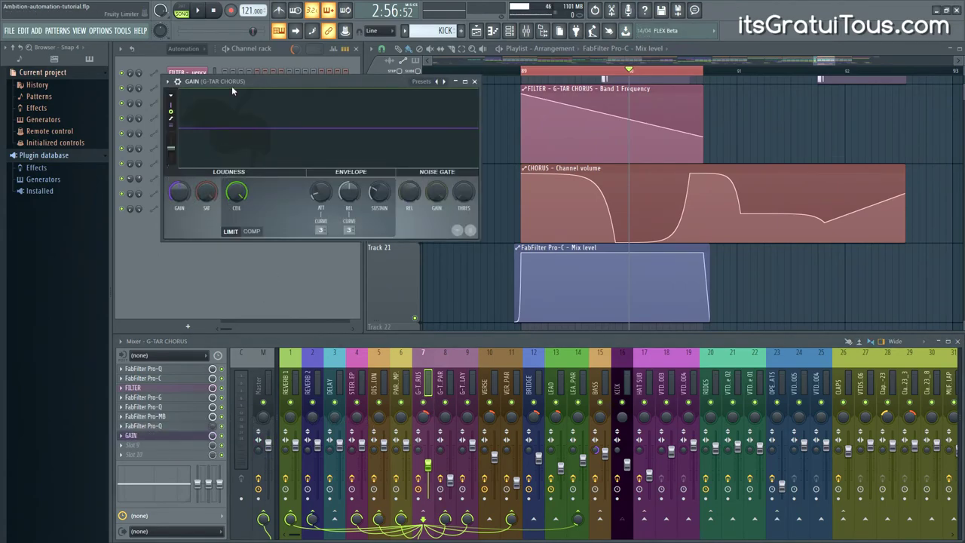
key(Escape)
drag(429, 463, 430, 458)
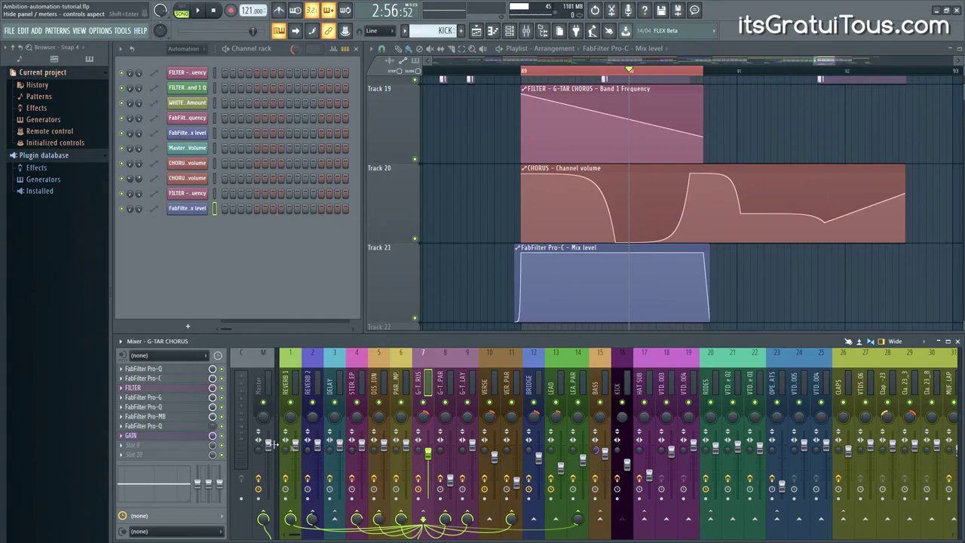
click(198, 438)
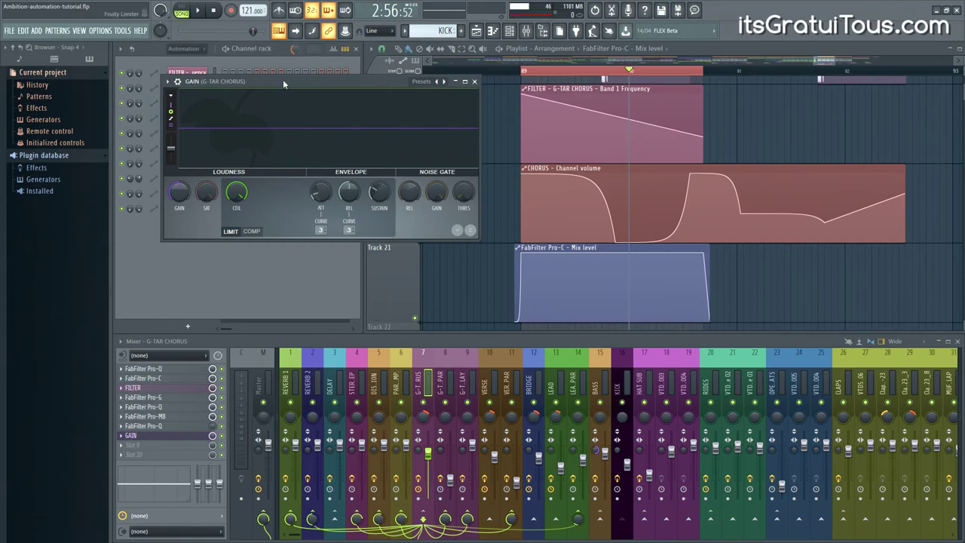
key(Escape)
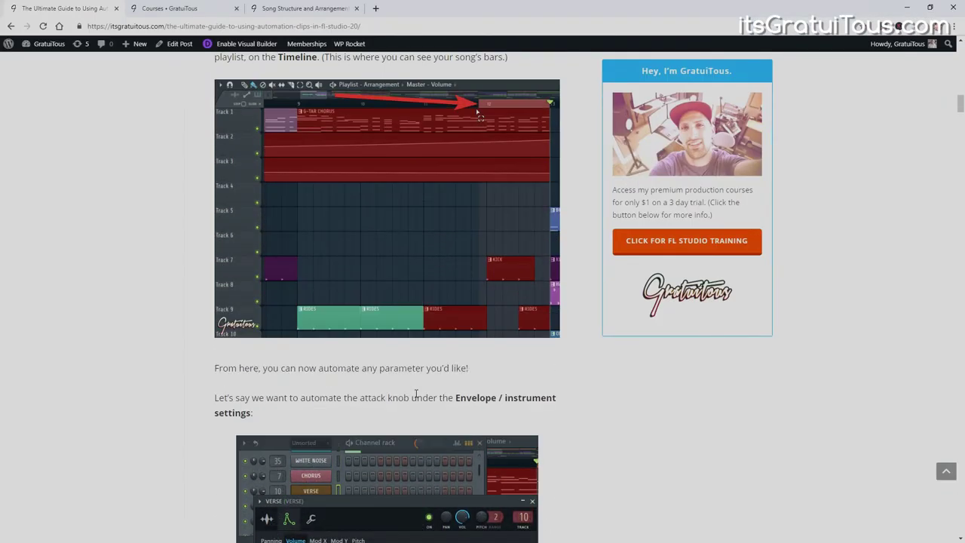
Scroll through the automation clips article, then switch to the Premium Music Courses tab
scroll(415, 392, up, 3)
scroll(415, 392, down, 9)
scroll(403, 420, down, 7)
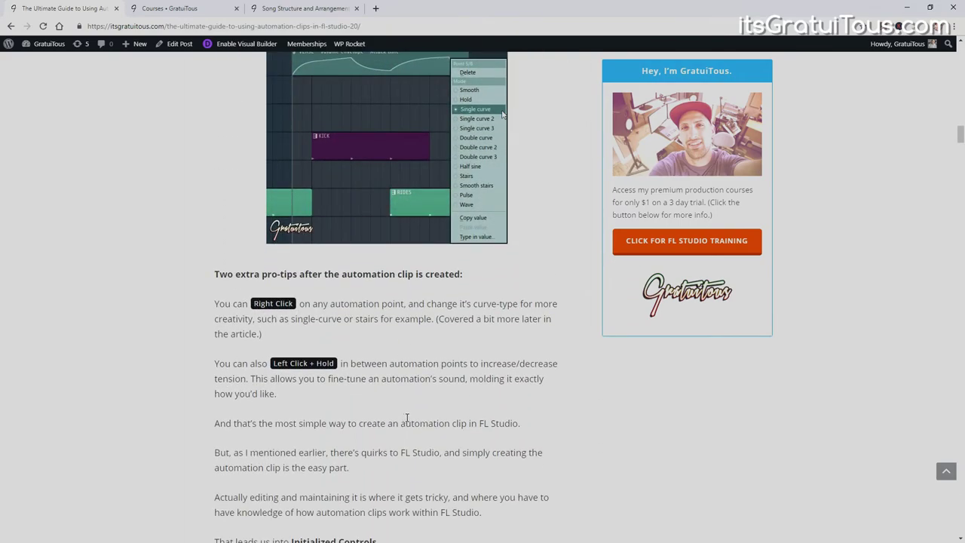
click(178, 8)
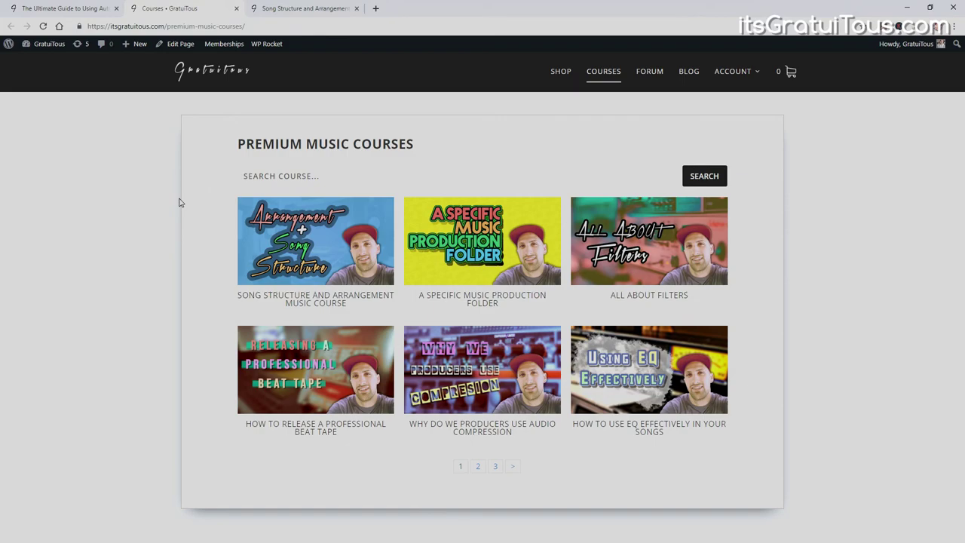
Glance at the Song Structure course page, then scroll the automation guide back to Article Navigation
click(295, 8)
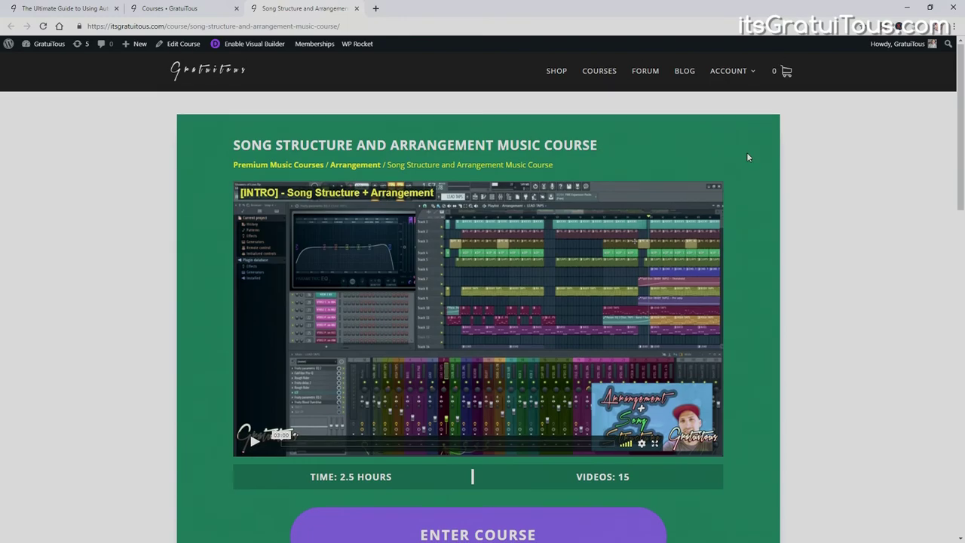
scroll(749, 161, down, 1)
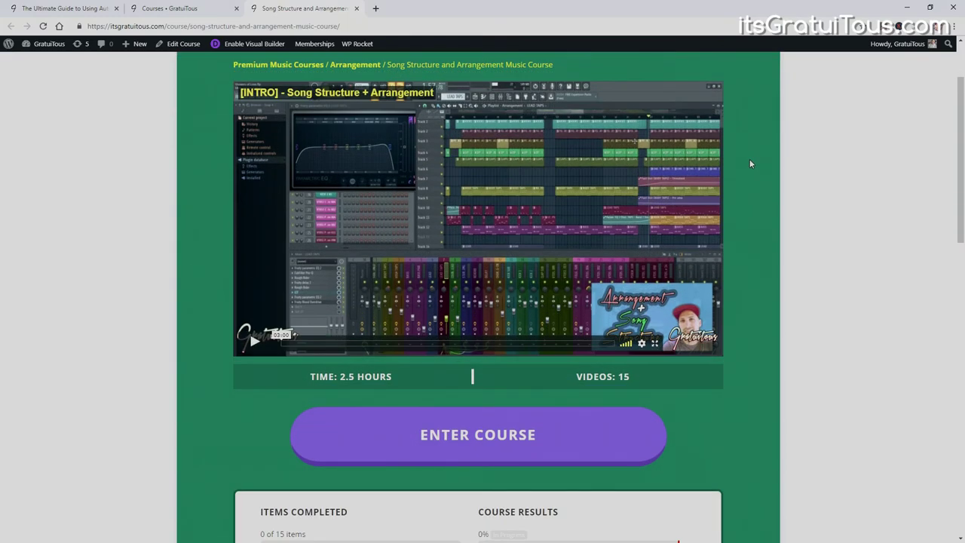
click(83, 8)
scroll(150, 164, up, 3)
scroll(150, 164, up, 12)
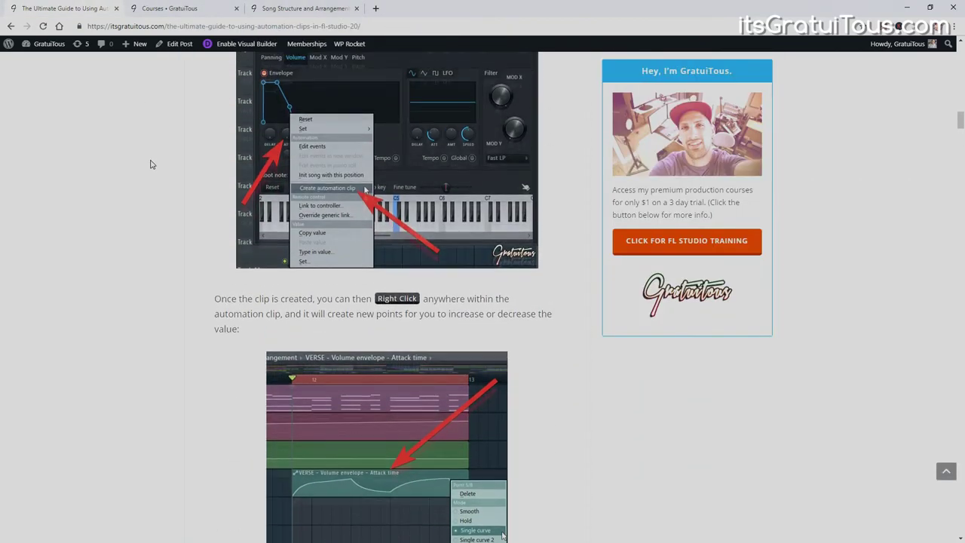
scroll(151, 164, up, 8)
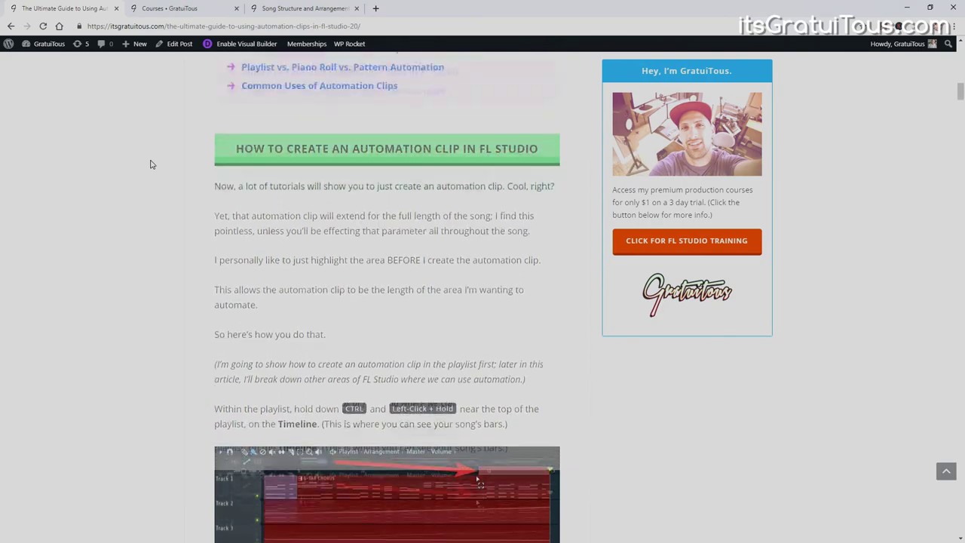